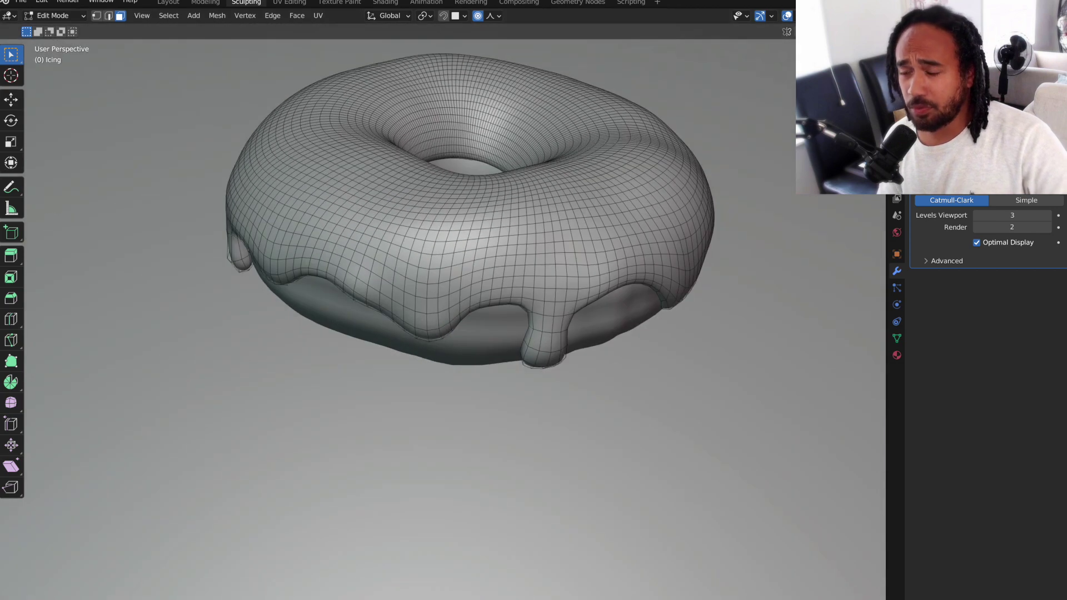
Leave Edit Mode on the icing and view the donut's materials from the camera and from the side
key(Tab)
key(KP_0)
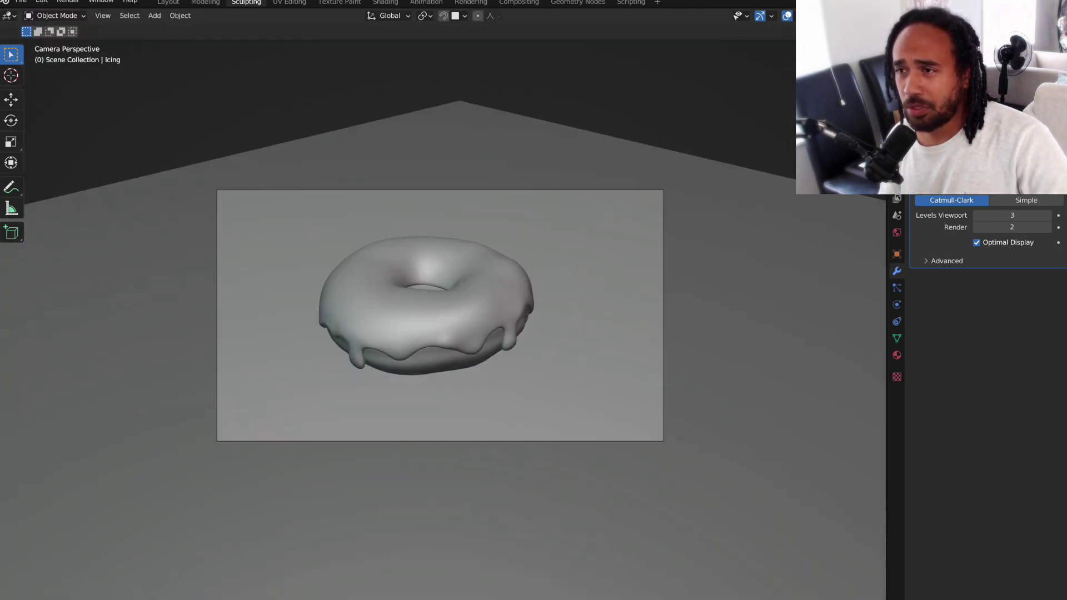
key(n)
scroll(432, 331, up, 3)
mouse_move(465, 321)
shift+middle_down()
mouse_move(432, 332)
mouse_move(447, 317)
shift+middle_up()
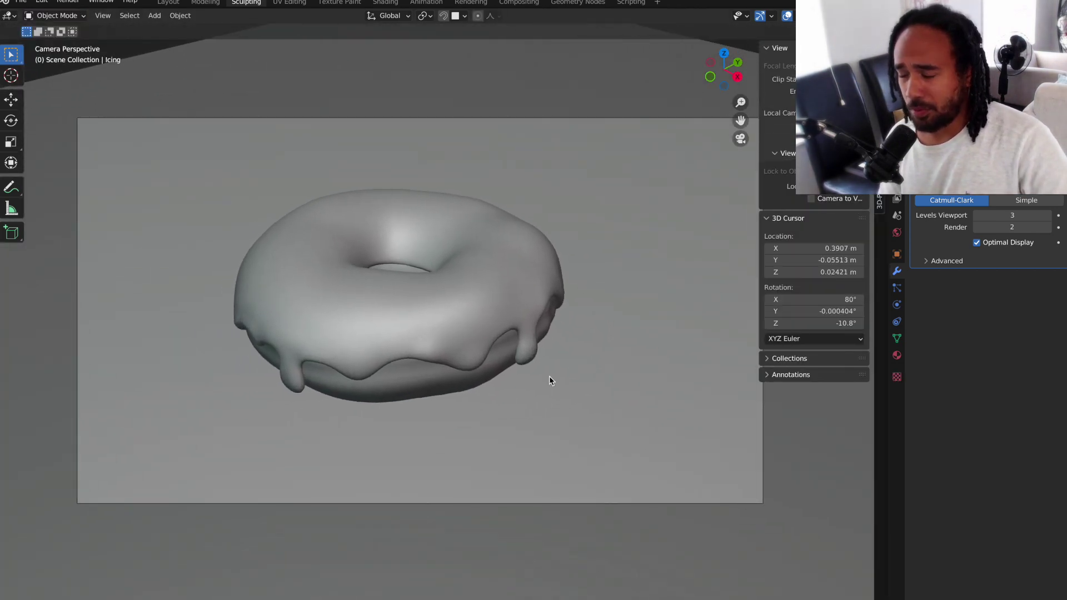
key(z)
middle_drag(542, 269, 319, 371)
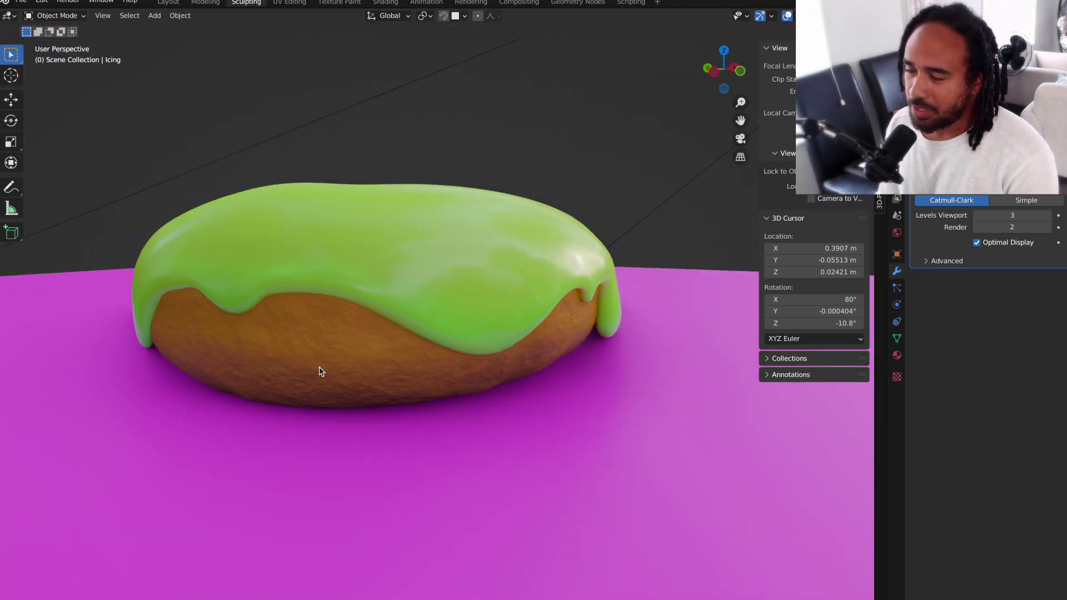
Open the Shading workspace, select the donut, and inspect the Noise Texture node in its material
click(386, 3)
click(484, 269)
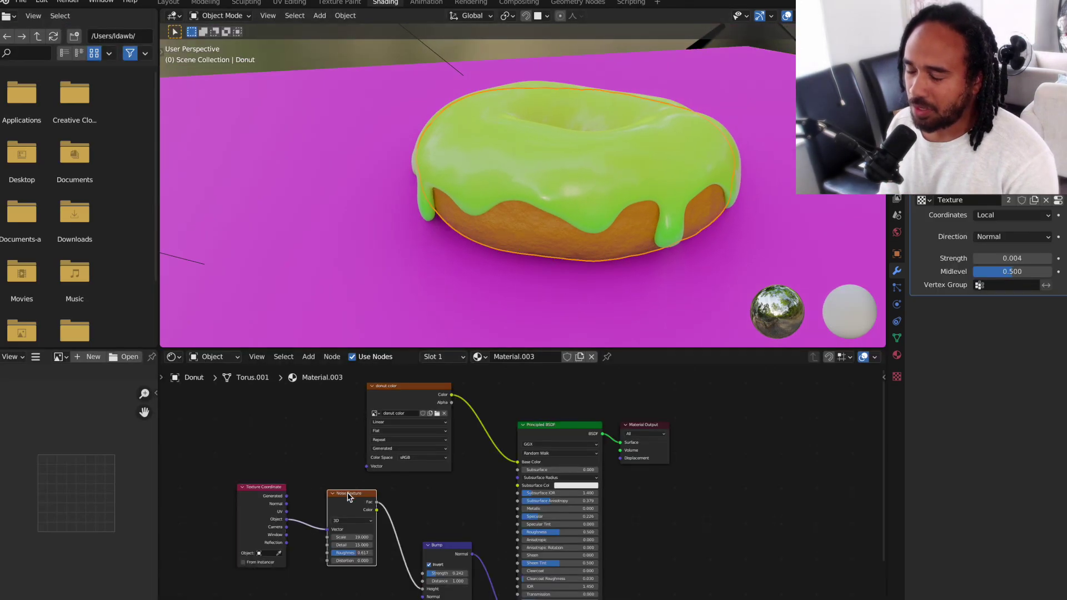
click(350, 493)
drag(491, 319, 490, 312)
middle_drag(662, 206, 739, 166)
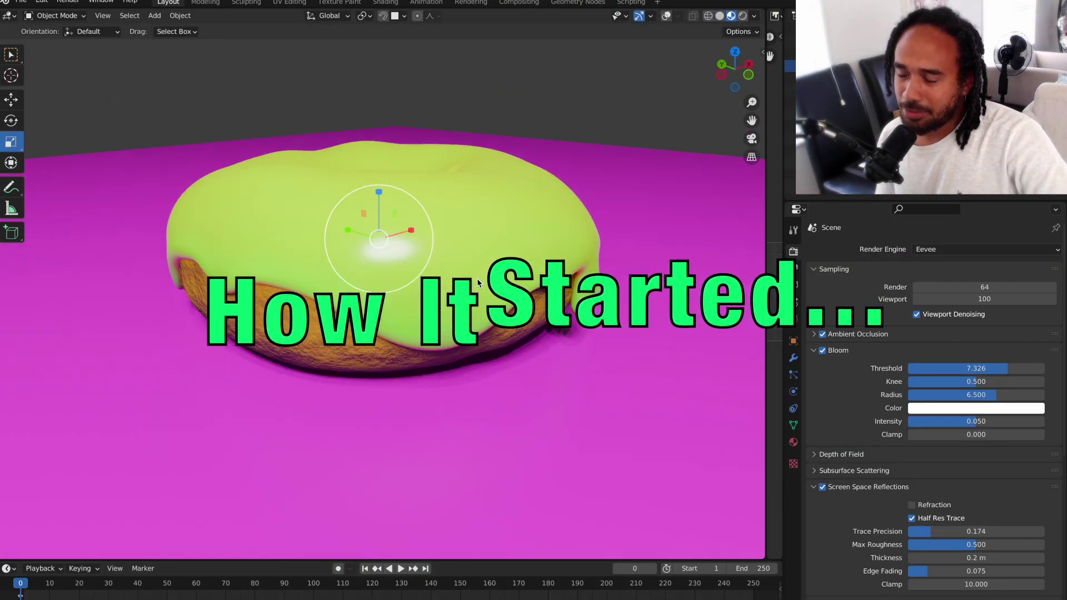
Show the donut in rendered shading through the camera and set the render engine to Cycles
mouse_move(477, 283)
middle_down()
mouse_move(258, 309)
mouse_move(198, 289)
mouse_move(242, 248)
mouse_move(228, 326)
mouse_move(267, 219)
mouse_move(312, 211)
mouse_move(330, 225)
middle_up()
click(743, 15)
click(751, 139)
click(752, 139)
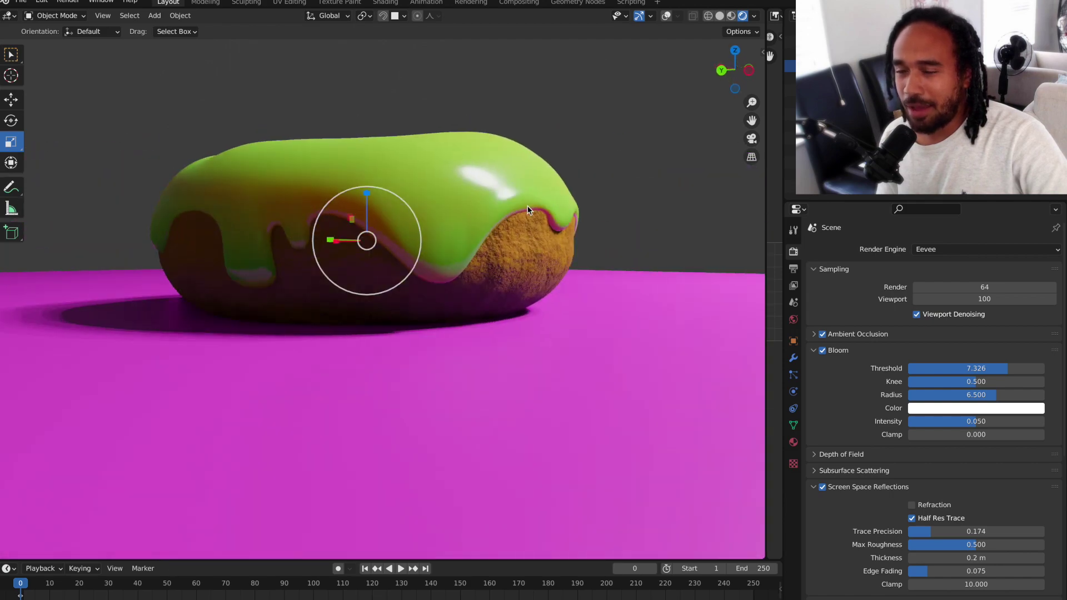
key(KP_0)
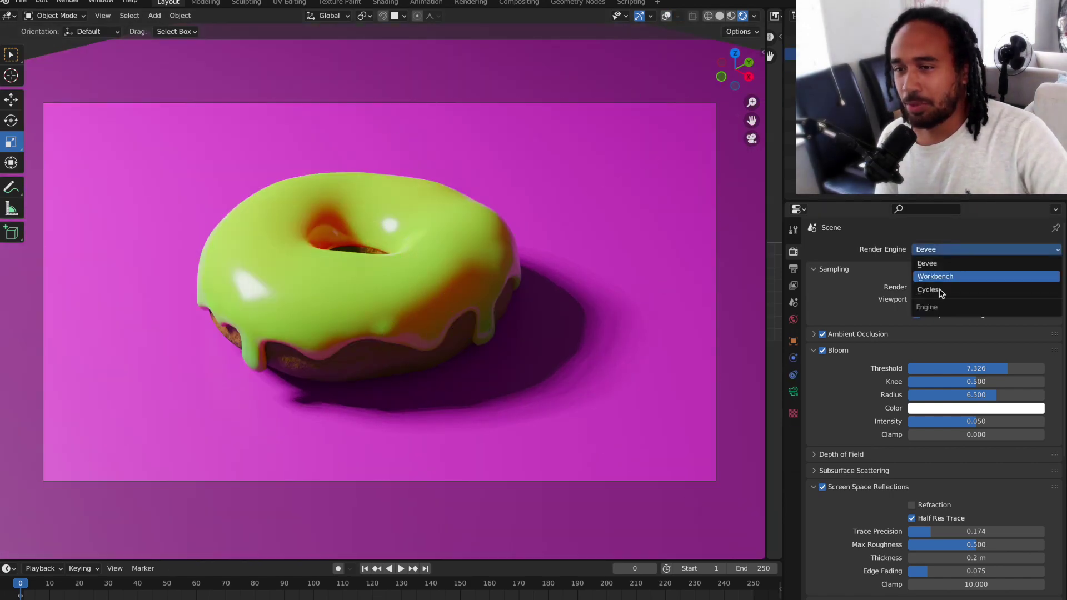
click(939, 290)
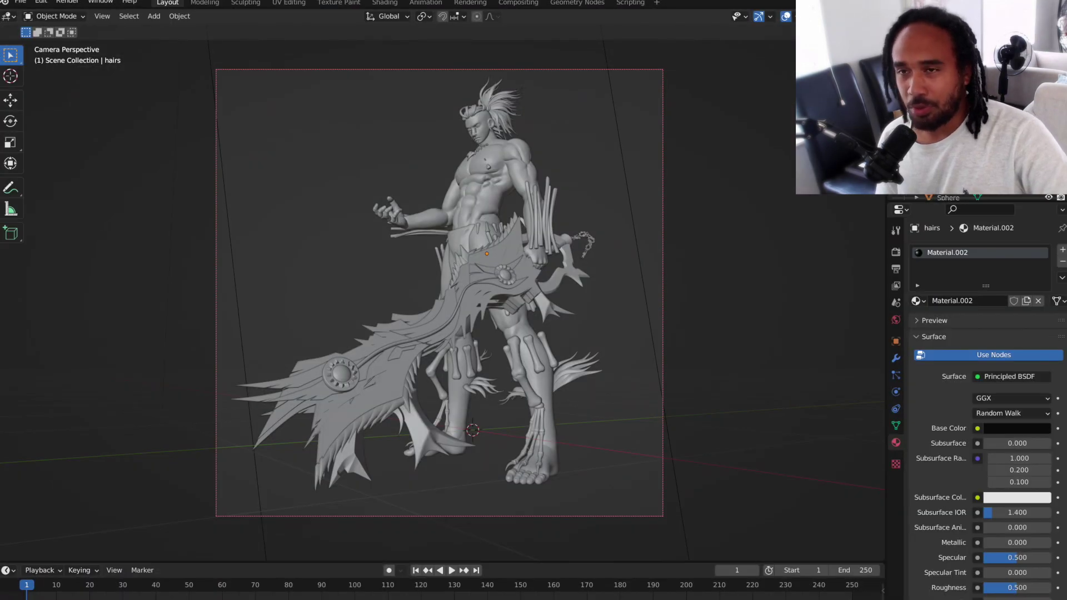
Show the character in rendered shading, turn off the transparent film background, and display the scene statistics
key(z)
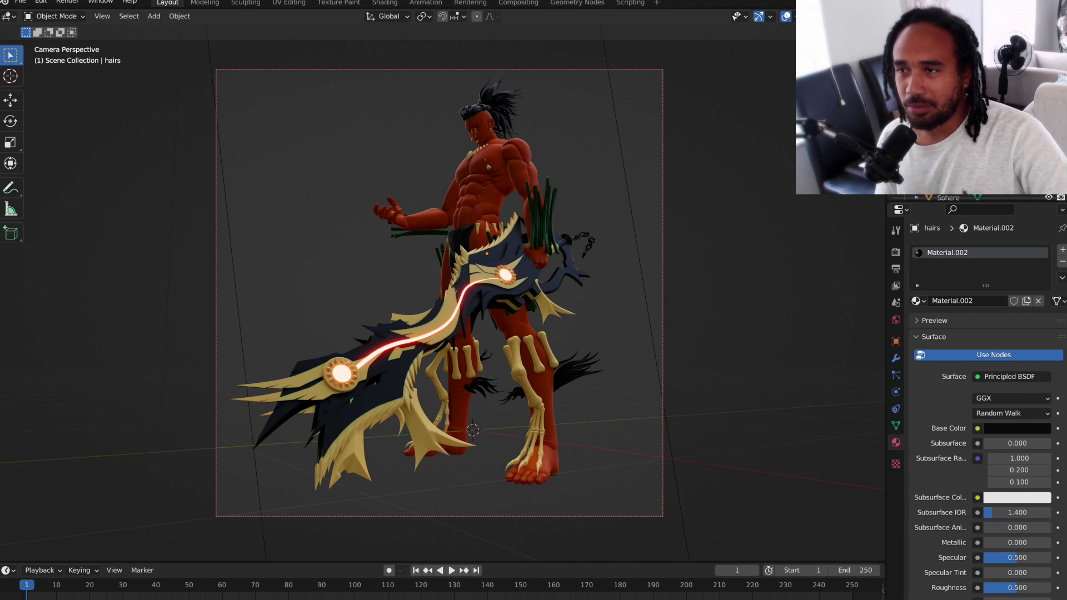
key(z)
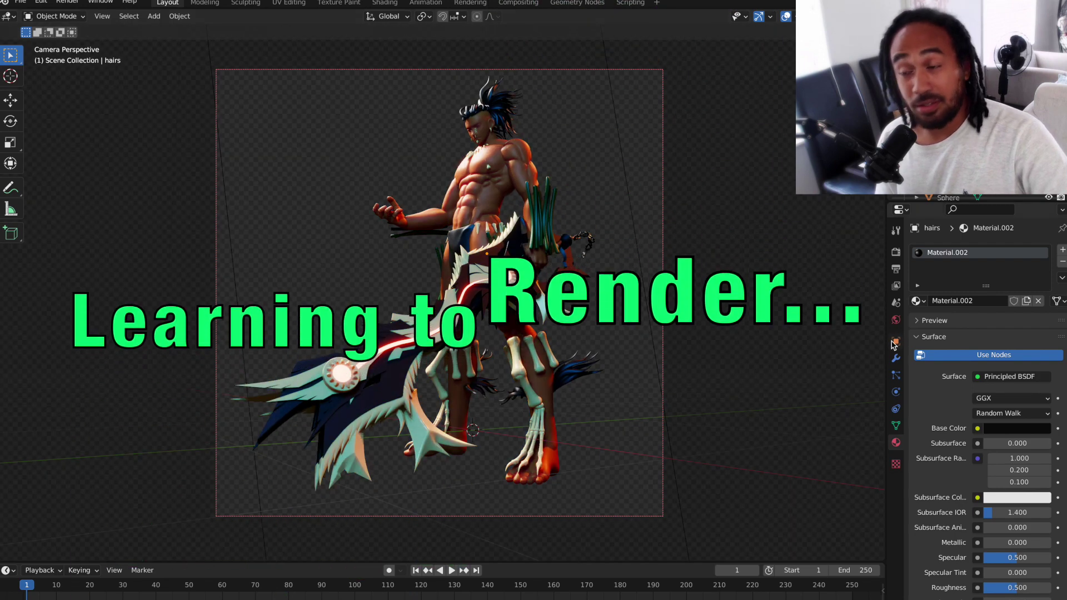
click(896, 251)
scroll(981, 340, down, 10)
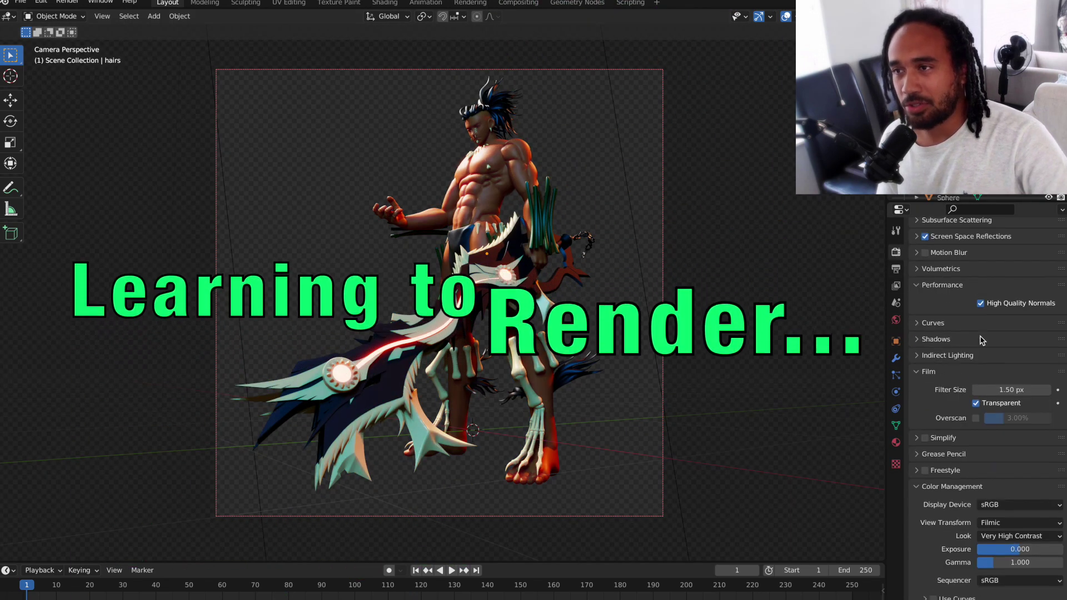
click(976, 403)
middle_drag(722, 117, 519, 172)
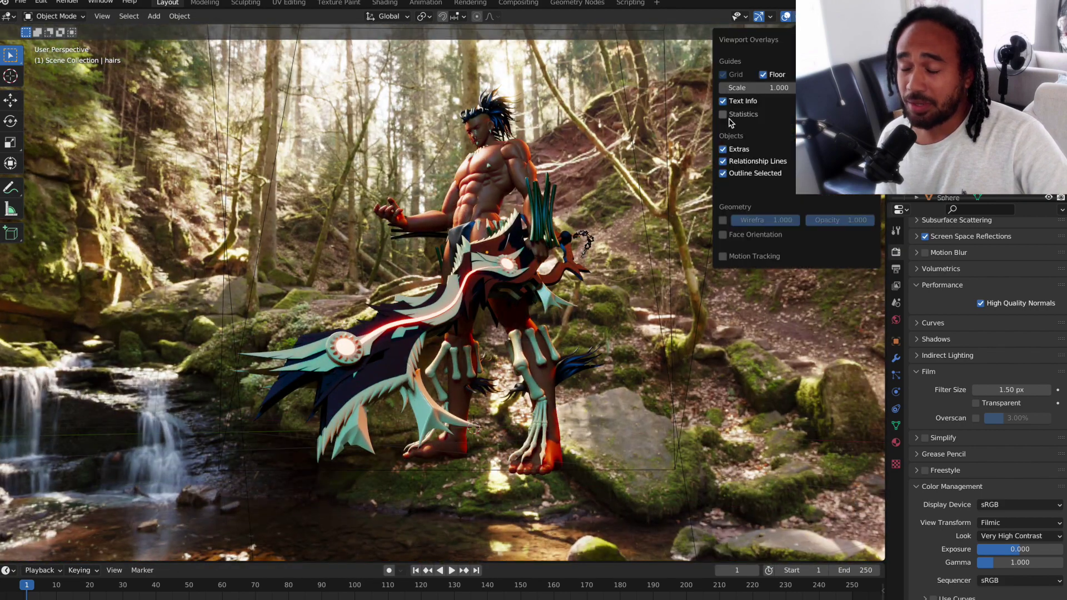
middle_drag(102, 127, 517, 192)
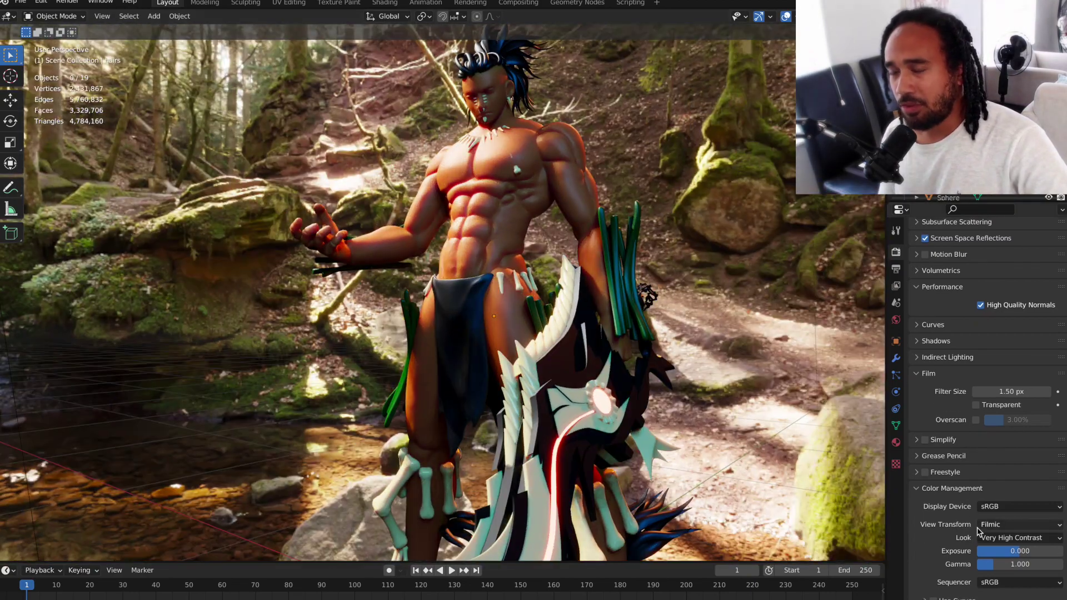
Re-enable the transparent film, check the character in solid shading, and return to the rendered camera view
scroll(978, 531, up, 1)
click(976, 428)
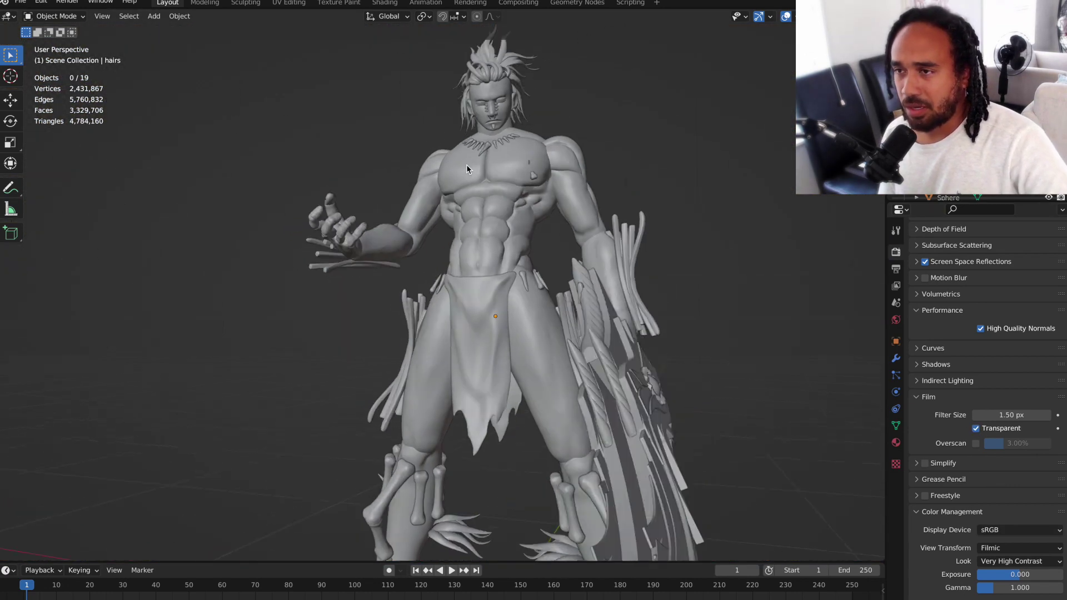
middle_drag(466, 165, 480, 280)
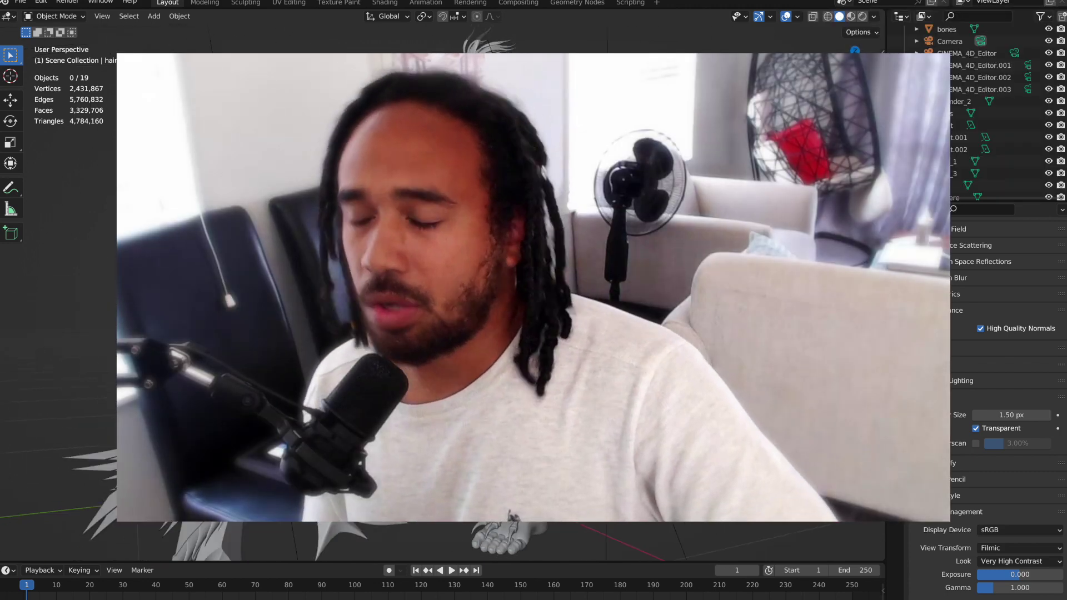
key(KP_0)
click(862, 16)
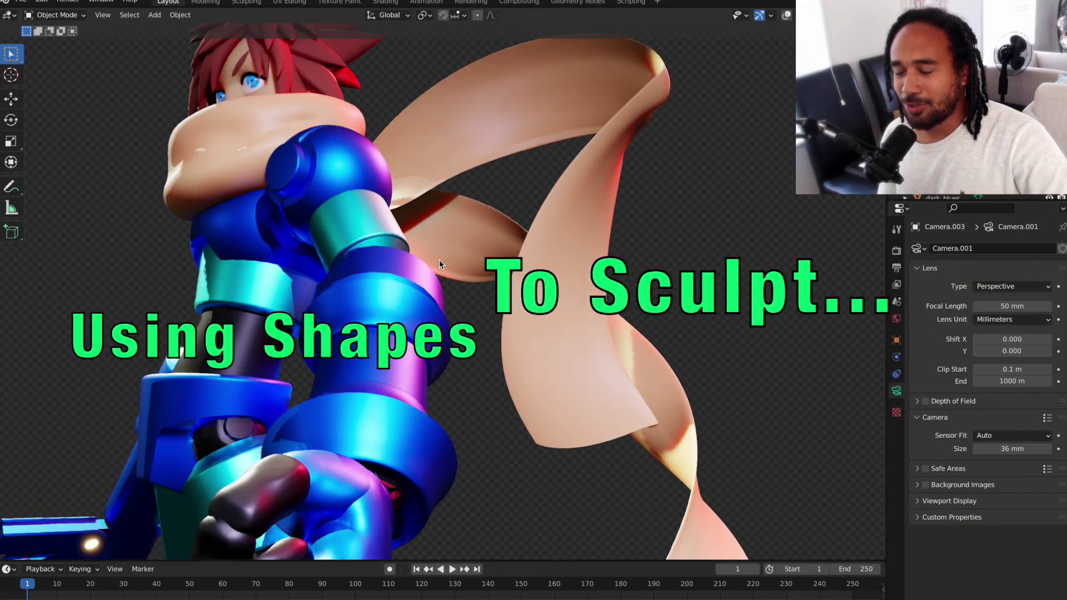
Examine the blue armored character and its scarf from several angles in rendered and material preview shading
middle_drag(439, 259, 320, 228)
scroll(383, 241, down, 3)
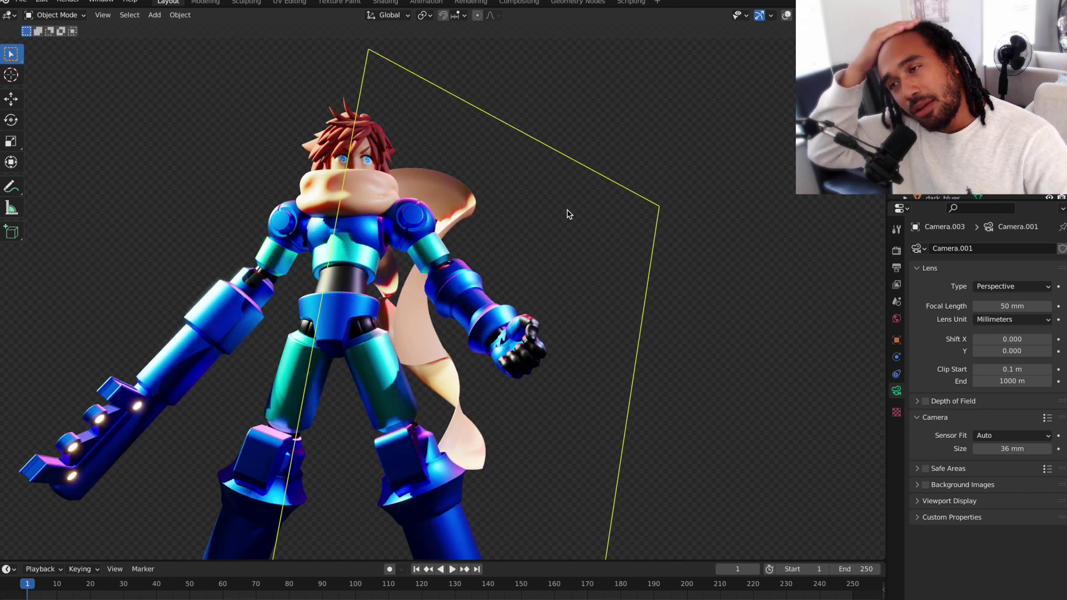
shift+middle_drag(245, 336, 459, 313)
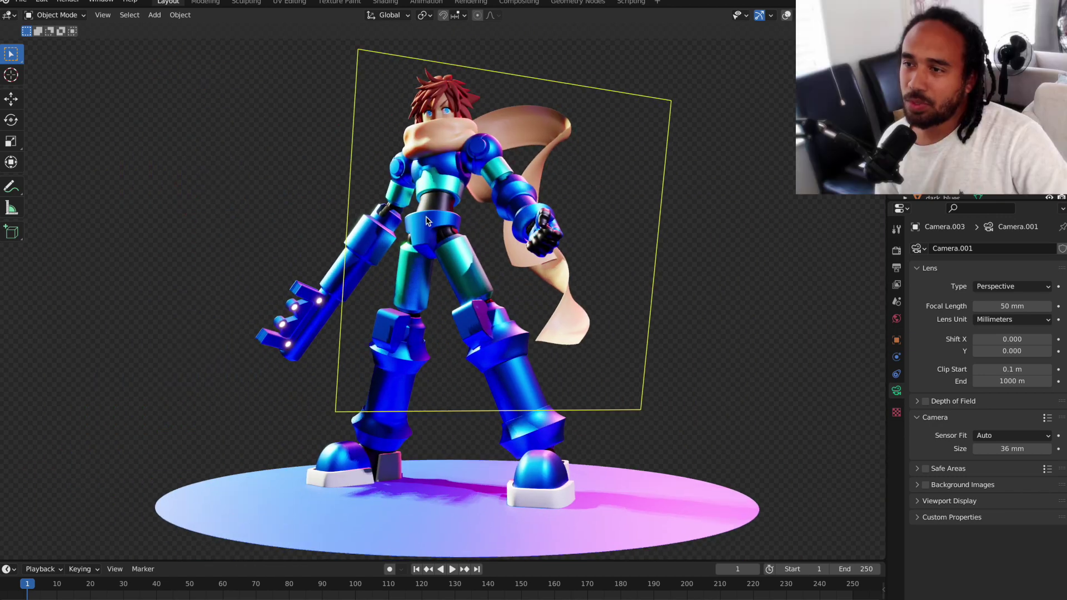
middle_drag(426, 217, 303, 247)
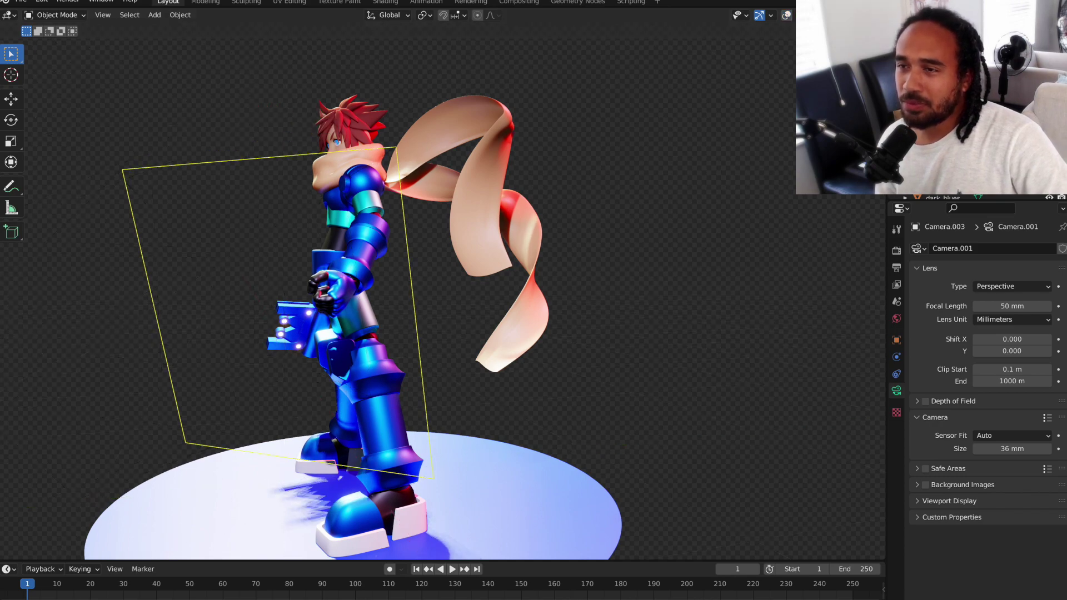
key(ctrl+z)
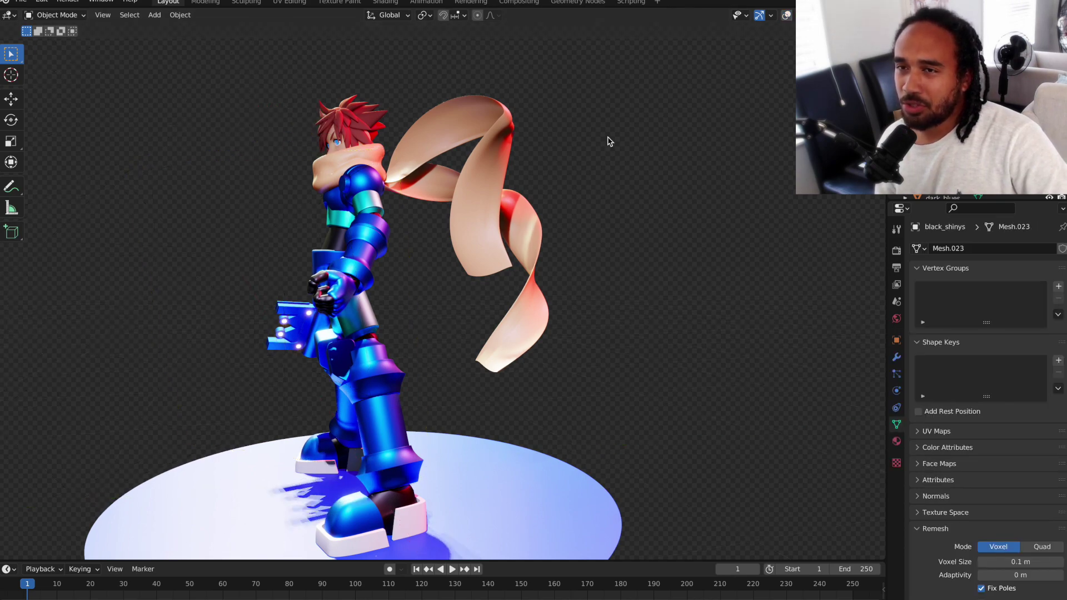
middle_drag(348, 137, 430, 166)
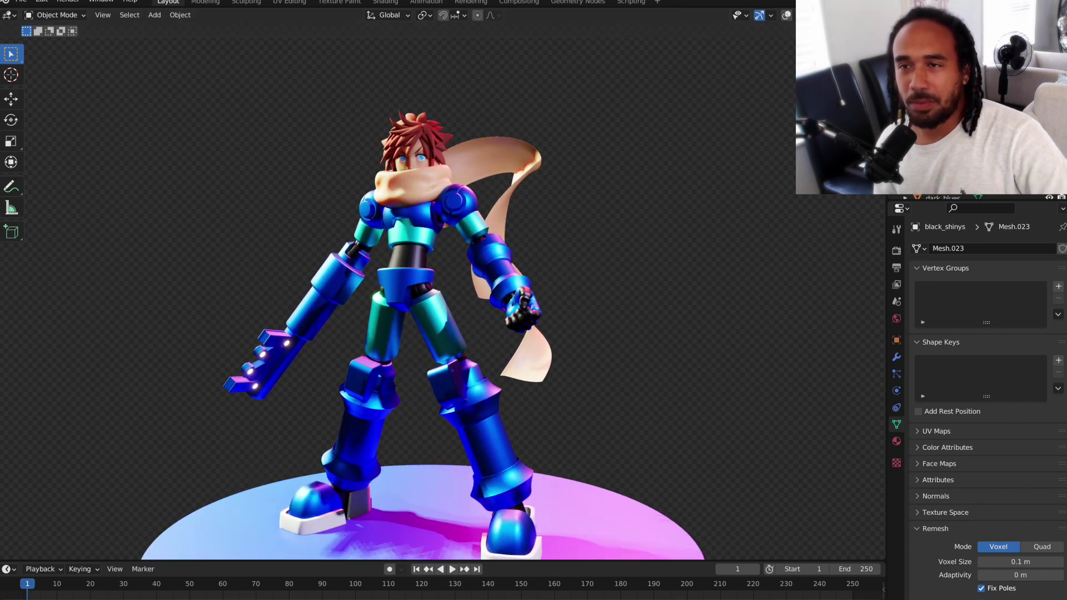
key(z)
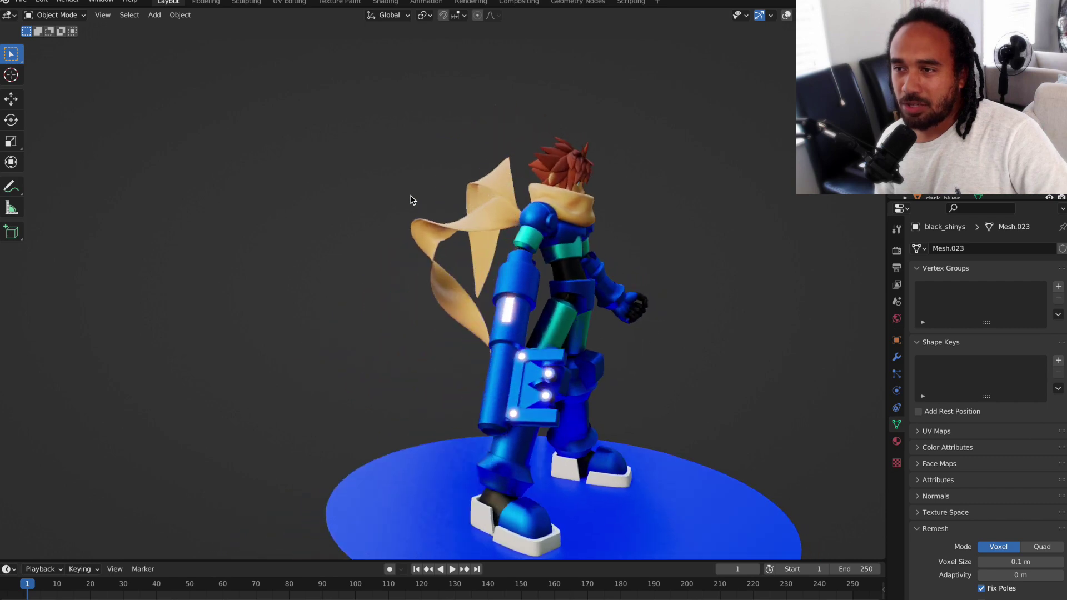
middle_drag(491, 196, 460, 205)
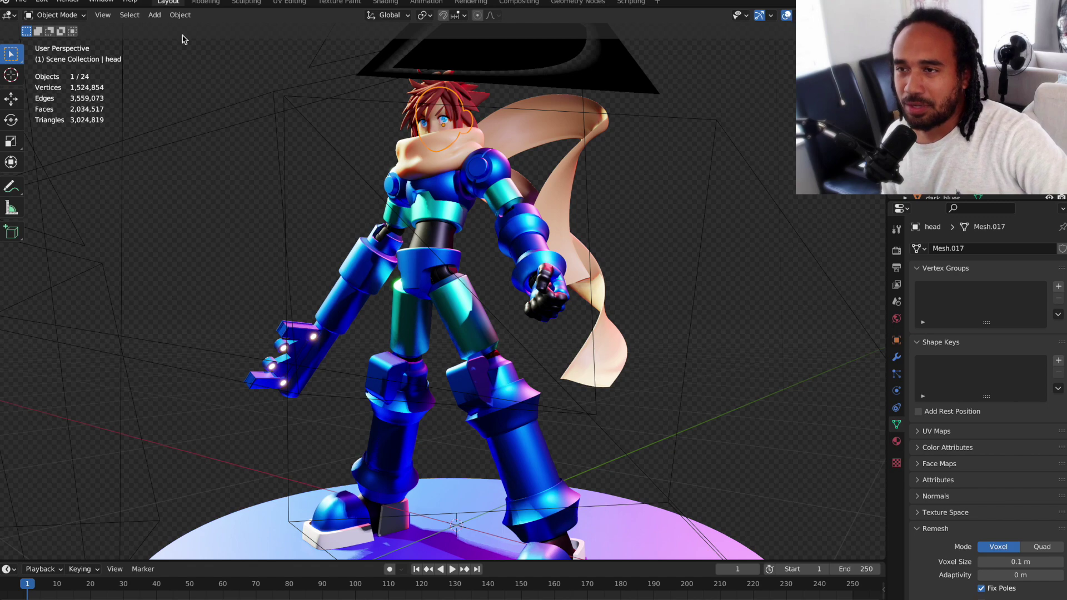
Open the UV Editing workspace, widen the 3D viewport, and select the entire head mesh in X-ray solid shading
click(294, 6)
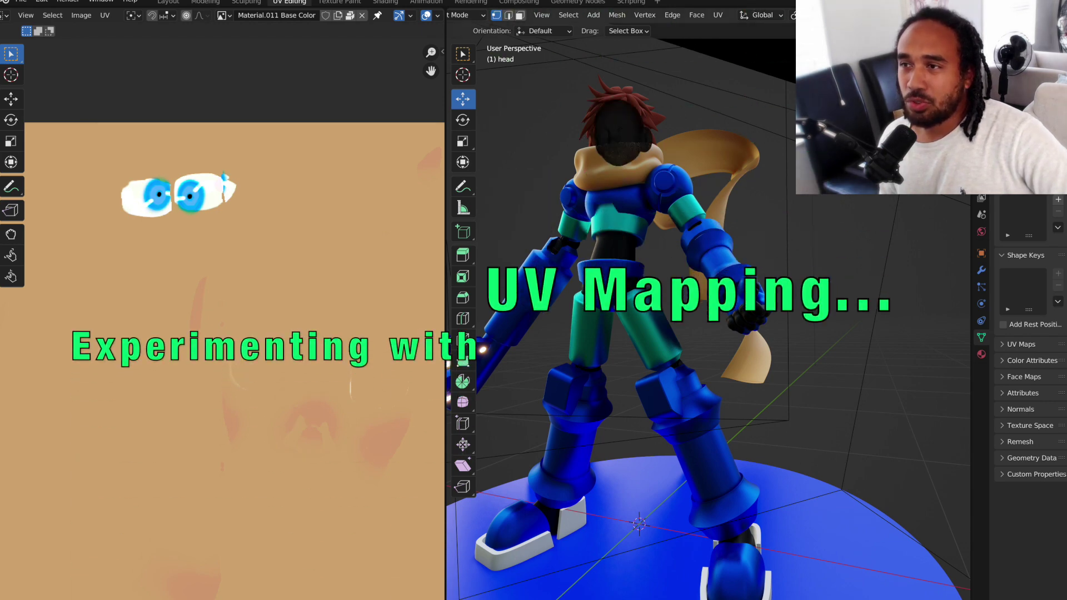
drag(970, 223, 1034, 223)
key(z)
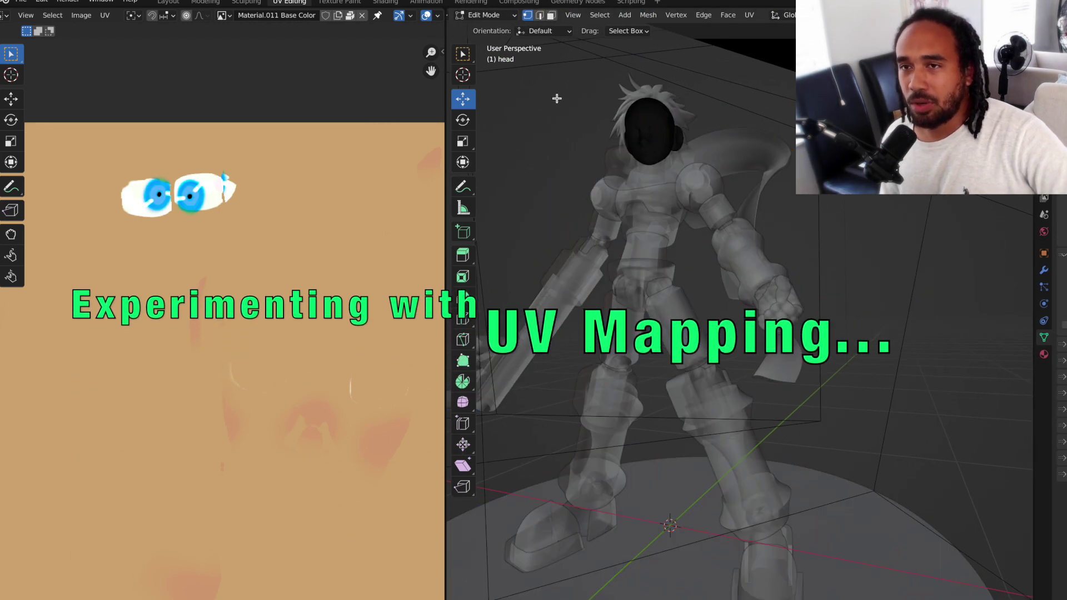
click(600, 15)
click(606, 35)
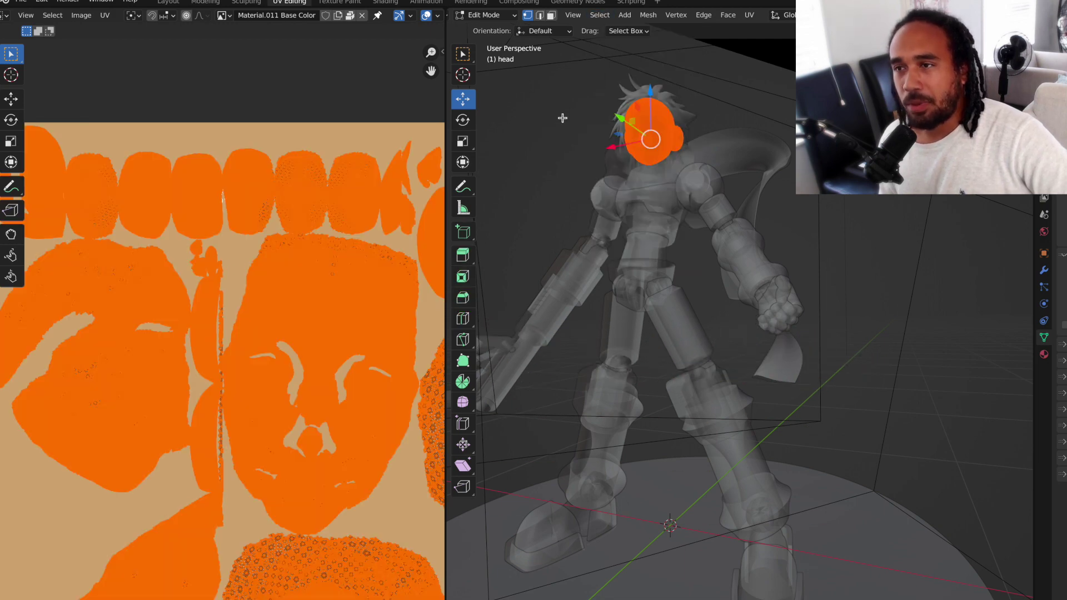
Turn off X-ray, inspect the head's UV islands over the face texture, and deselect the mesh
key(alt+z)
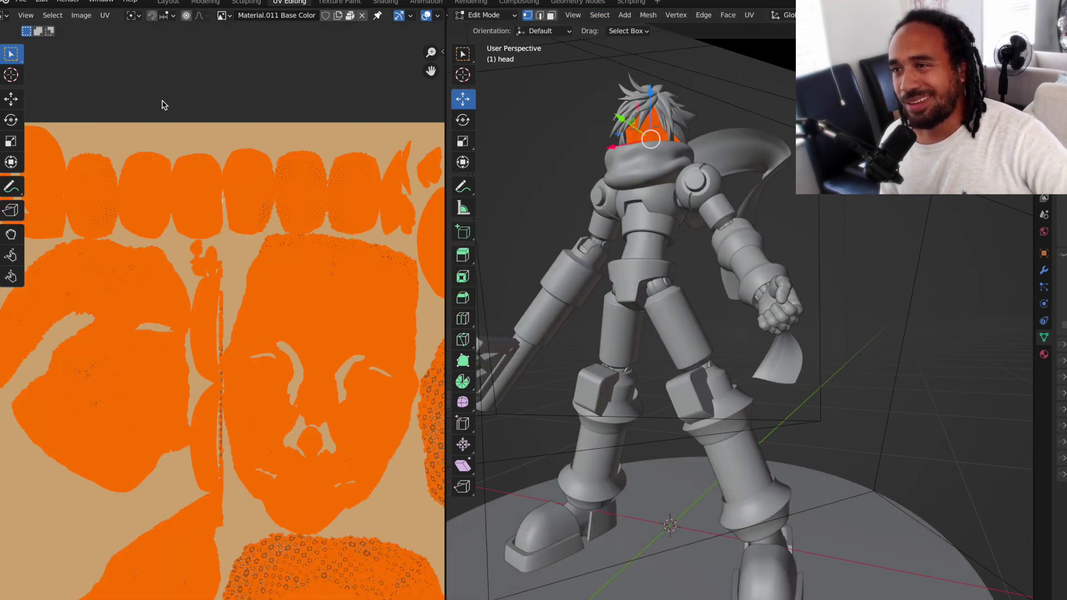
scroll(197, 121, down, 4)
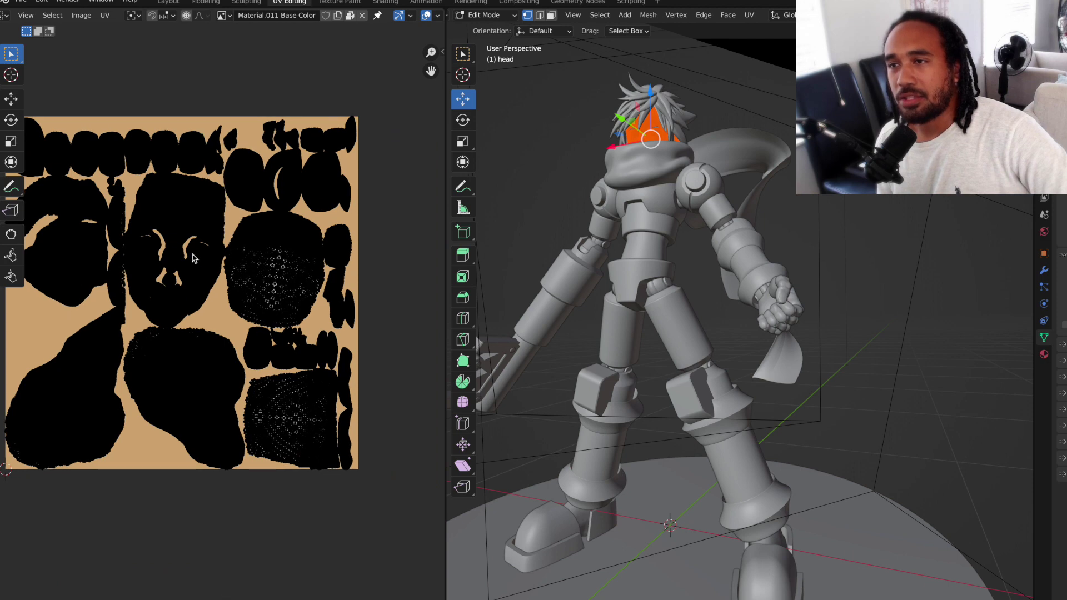
scroll(191, 255, up, 2)
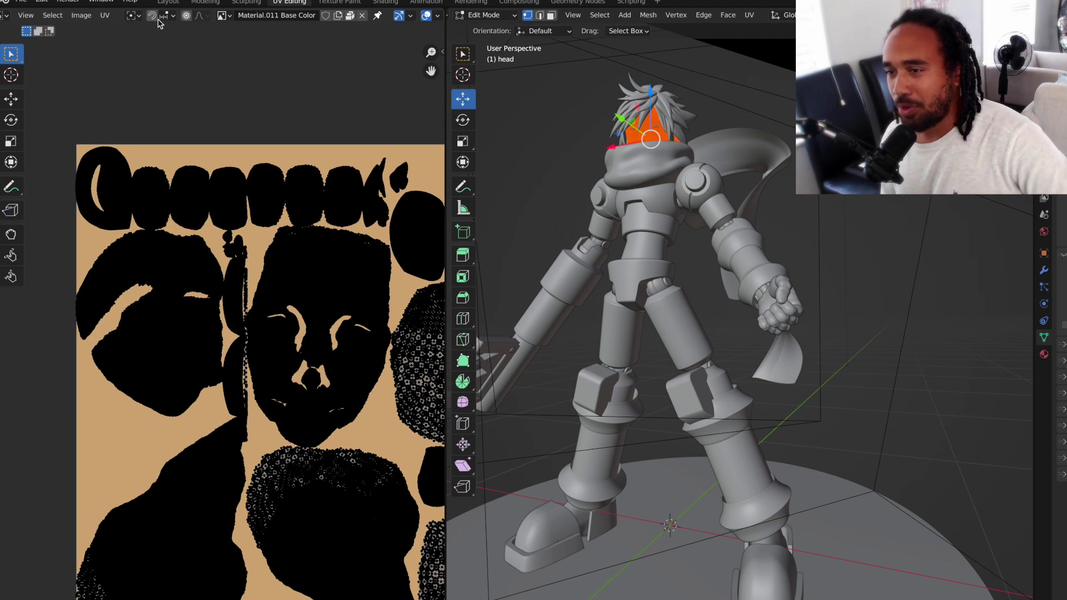
click(549, 115)
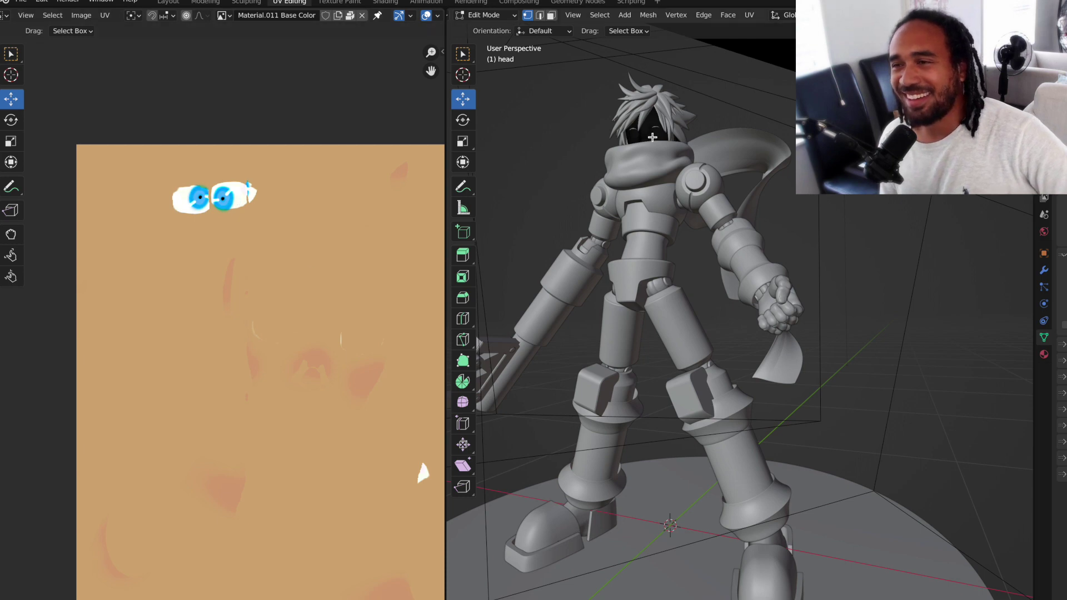
Return to the Layout workspace, hide the viewport overlays, and view the armored character through the scene camera
click(168, 3)
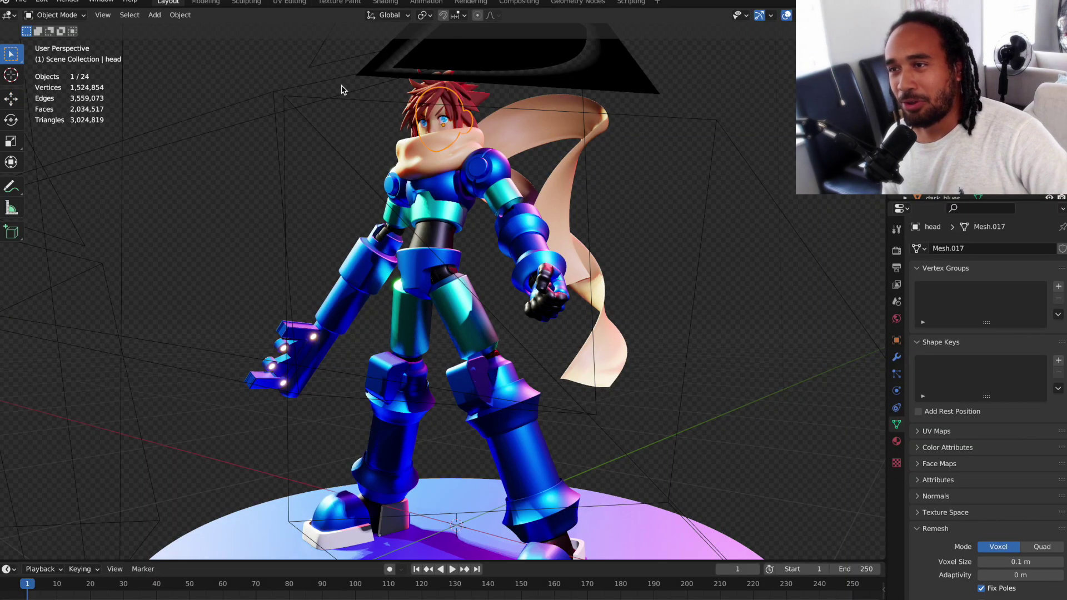
click(788, 16)
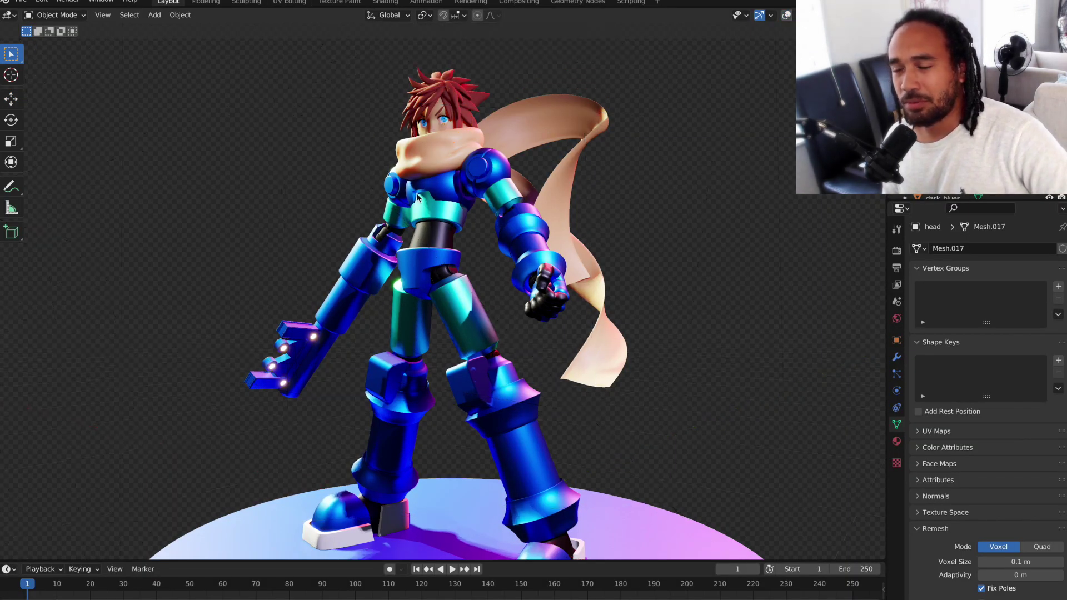
scroll(418, 186, down, 1)
key(KP_0)
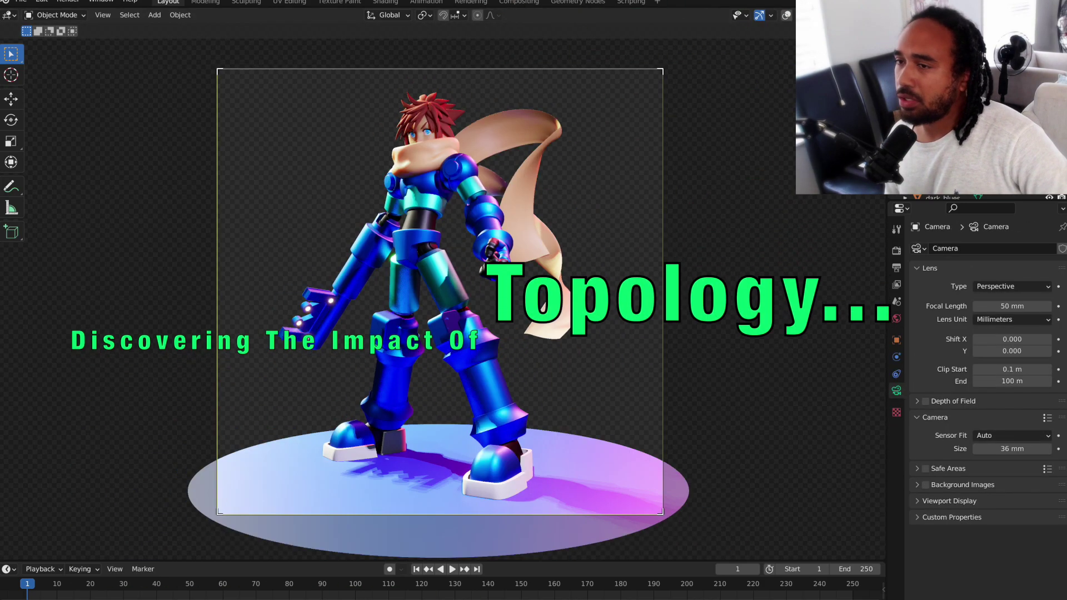
scroll(977, 197, down, 2)
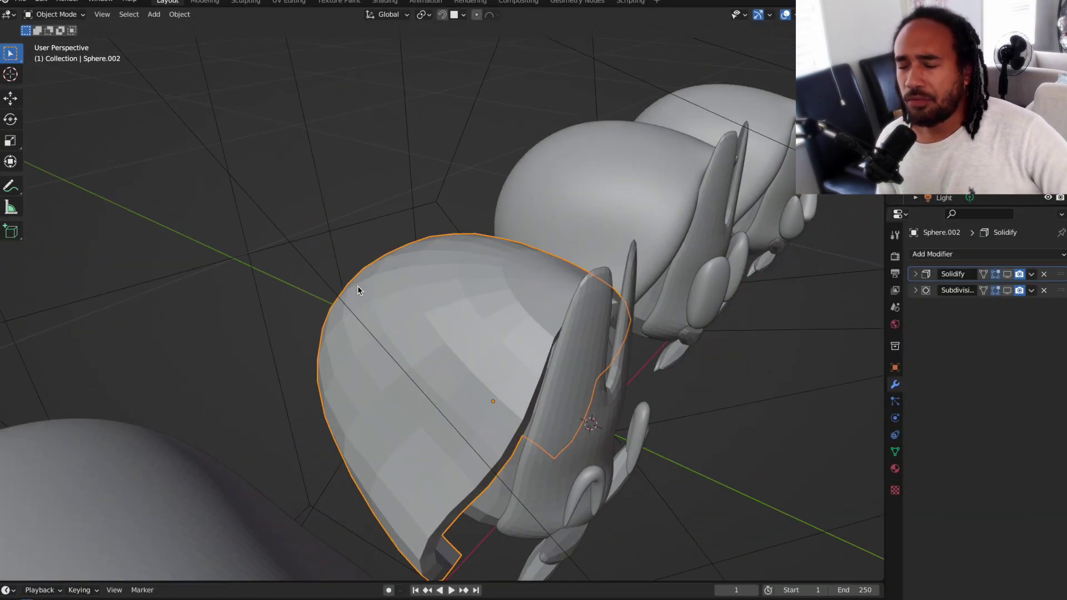
Put the faceted sphere shell into Edit Mode and view its mesh among the neighbouring models
click(64, 41)
middle_drag(611, 389, 484, 337)
scroll(481, 345, down, 3)
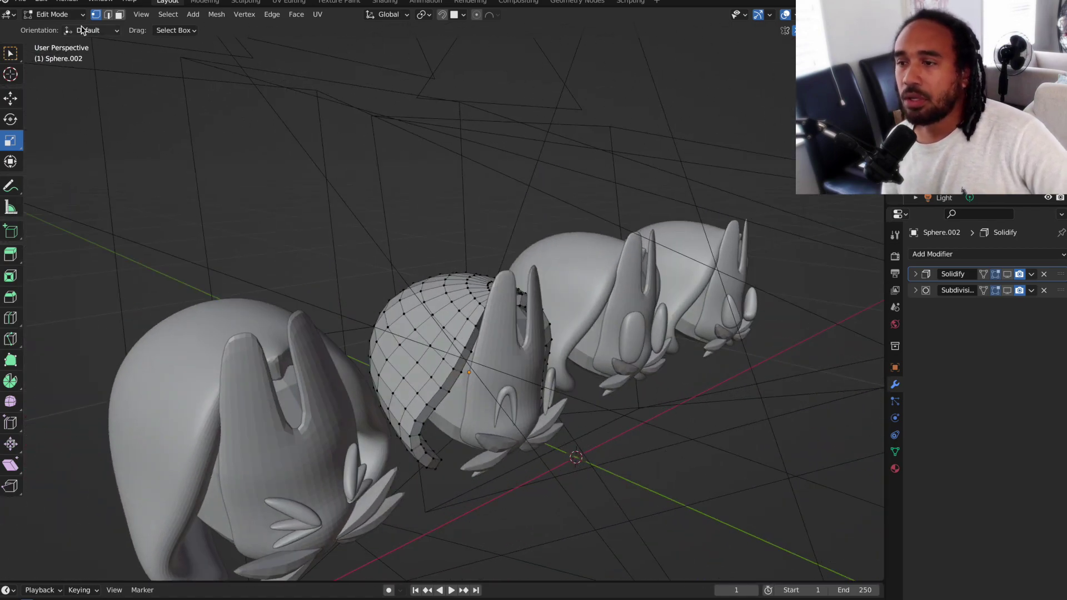
Return the sphere shell to Object Mode, enable its Solidify modifier in the viewport, and view the rabbit heads in full colour
key(Tab)
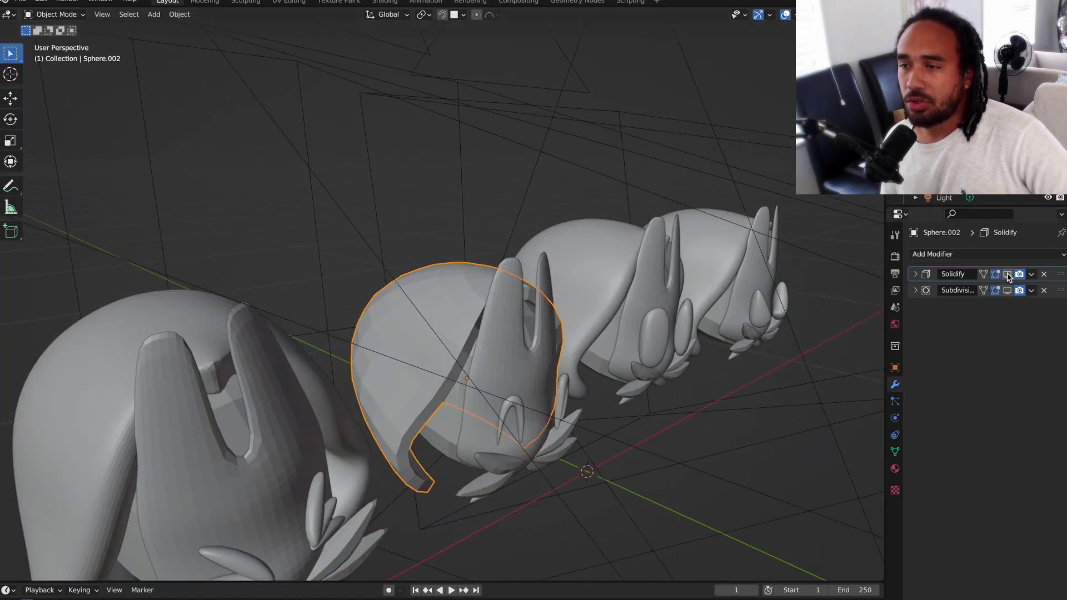
key(z)
middle_drag(567, 373, 565, 374)
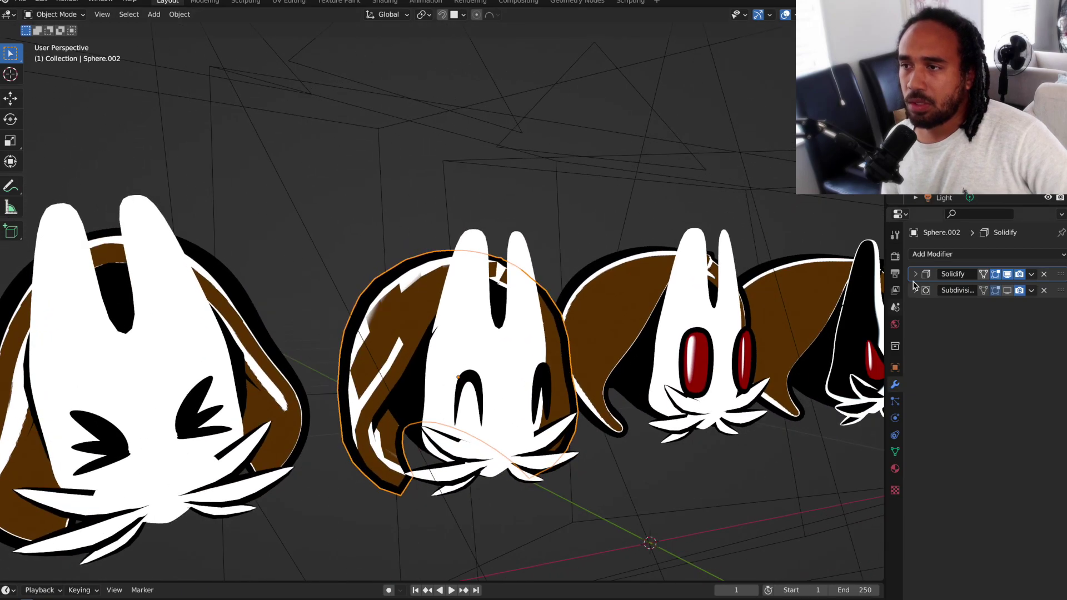
middle_drag(459, 353, 462, 354)
scroll(470, 267, down, 3)
middle_drag(811, 280, 778, 333)
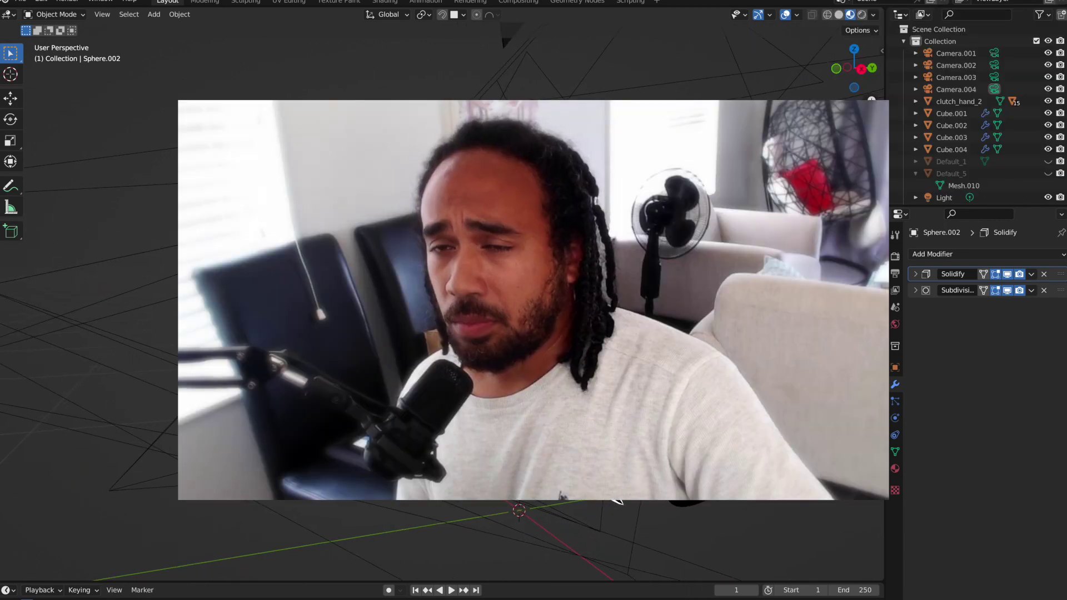
Select the black-and-white rabbit's face in solid shading and toggle its Solidify and Subdivision viewport display to compare the mesh
middle_drag(618, 500, 774, 503)
click(774, 503)
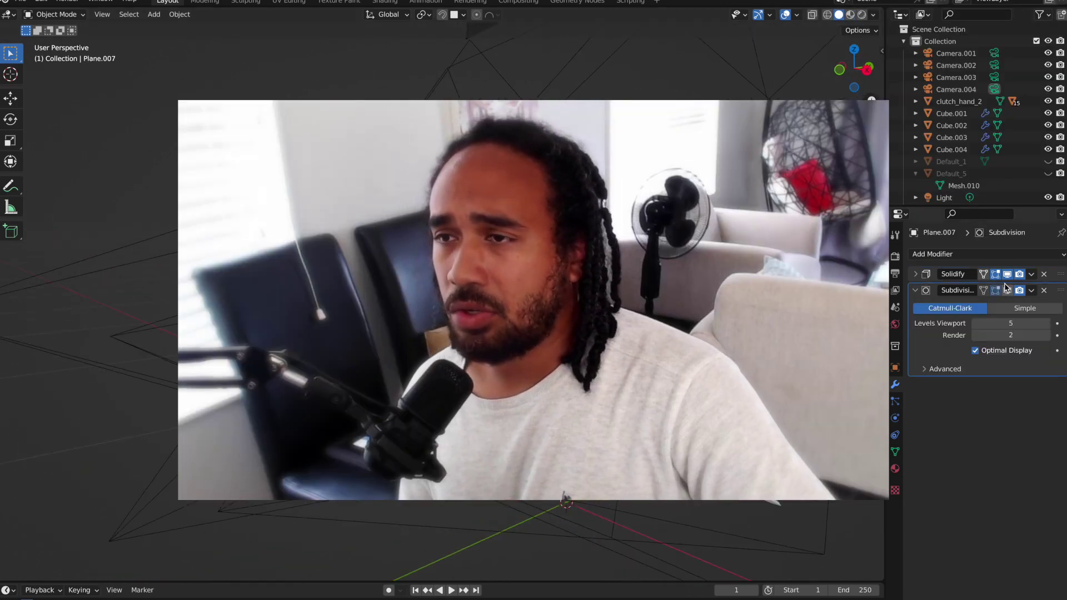
middle_drag(645, 322, 758, 288)
click(56, 42)
scroll(757, 288, up, 2)
click(60, 28)
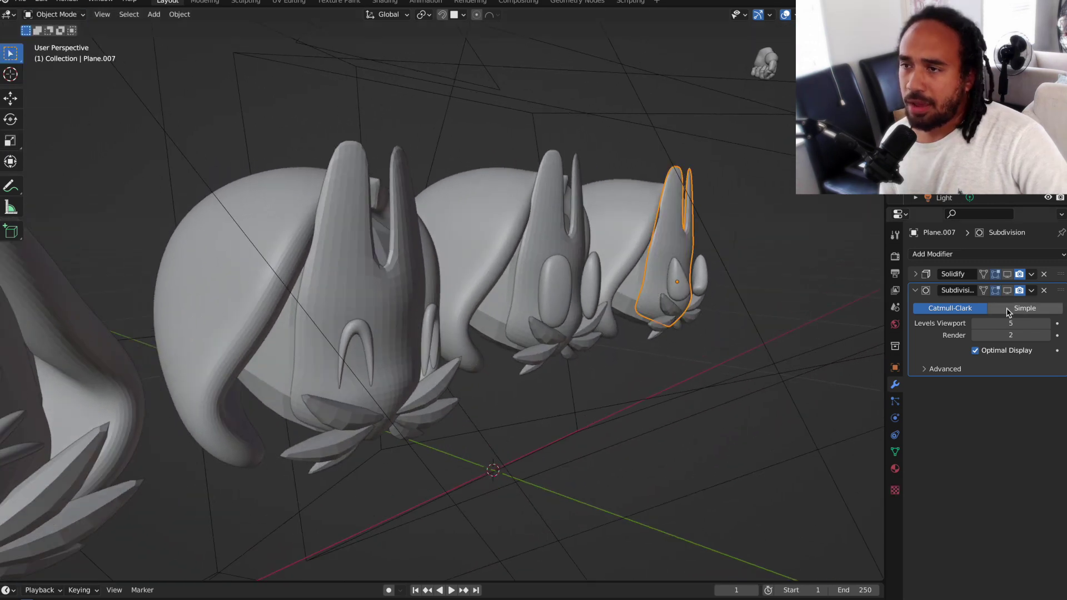
middle_drag(724, 233, 639, 239)
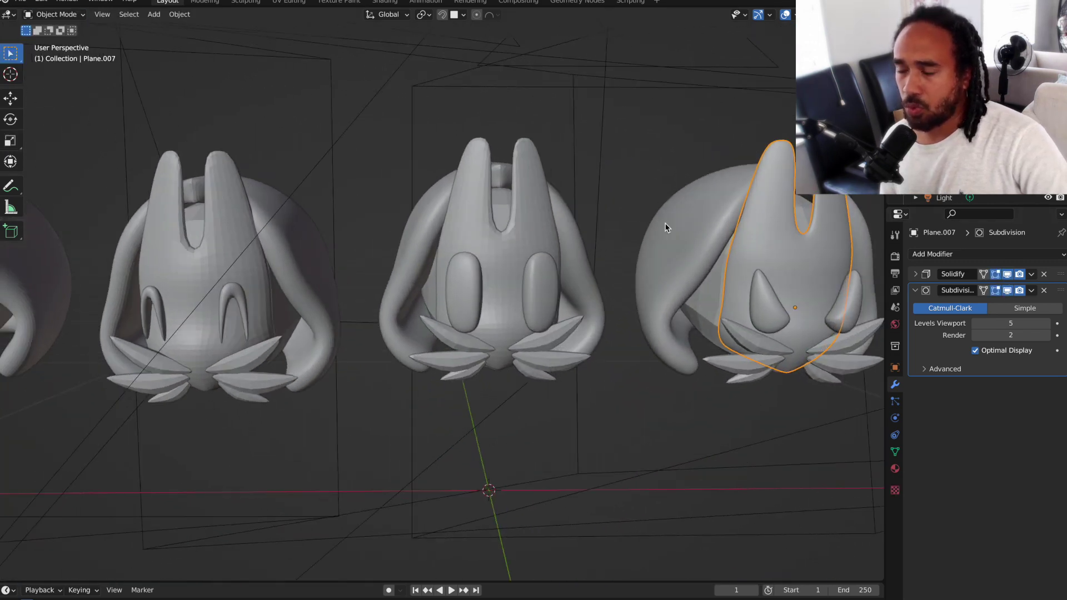
Switch the row of rabbit heads to Rendered shading and examine their flat colours and black outlines from several angles
click(531, 245)
click(914, 274)
click(807, 258)
key(z)
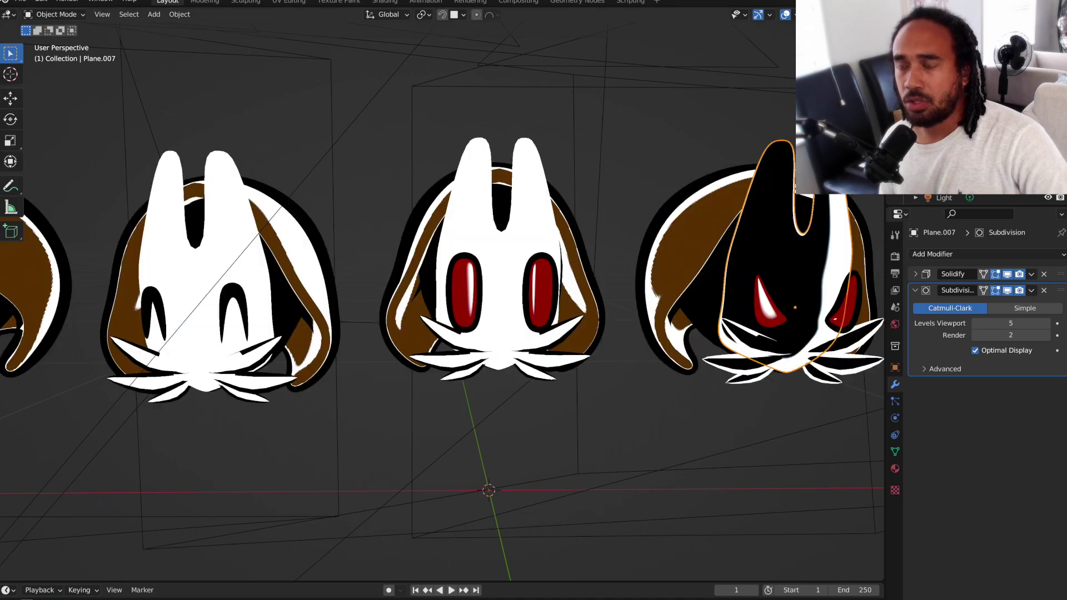
scroll(555, 219, down, 2)
middle_drag(554, 218, 554, 218)
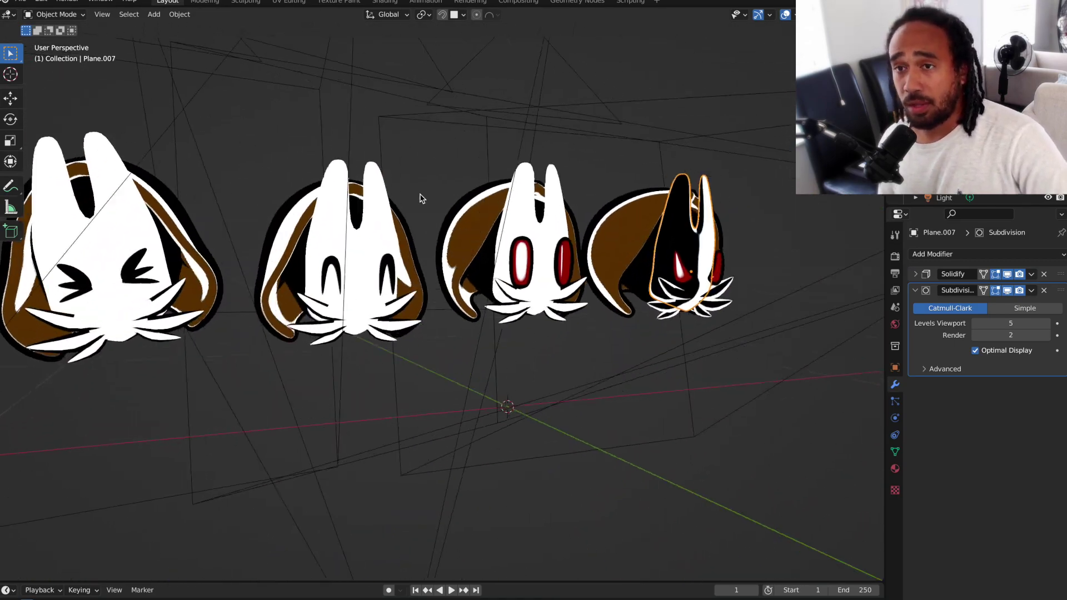
middle_drag(421, 198, 421, 199)
scroll(176, 326, up, 4)
scroll(176, 326, down, 3)
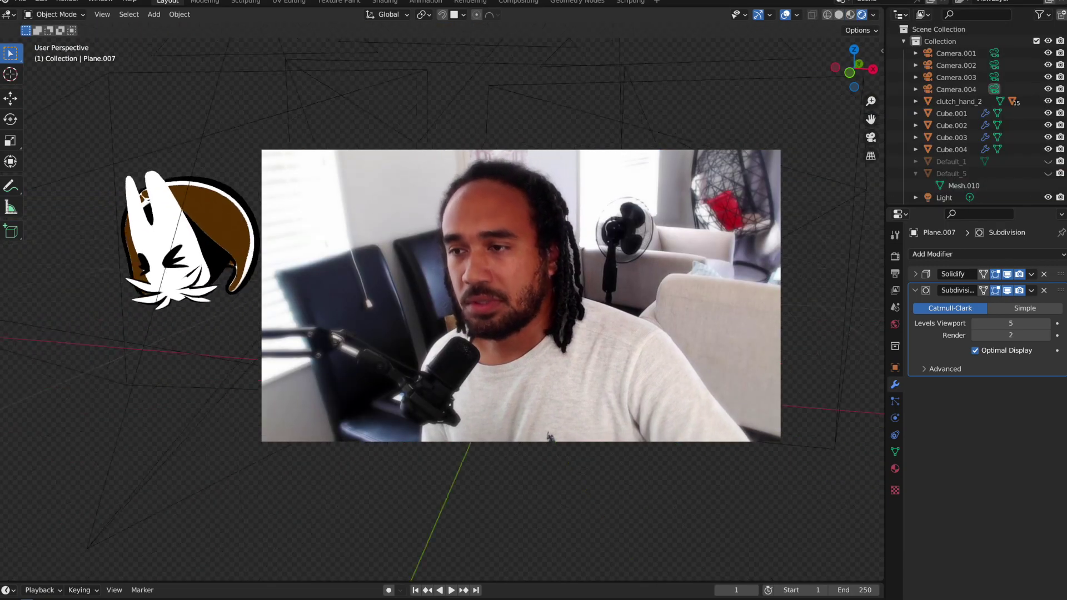
middle_drag(579, 114, 677, 131)
middle_drag(522, 248, 384, 267)
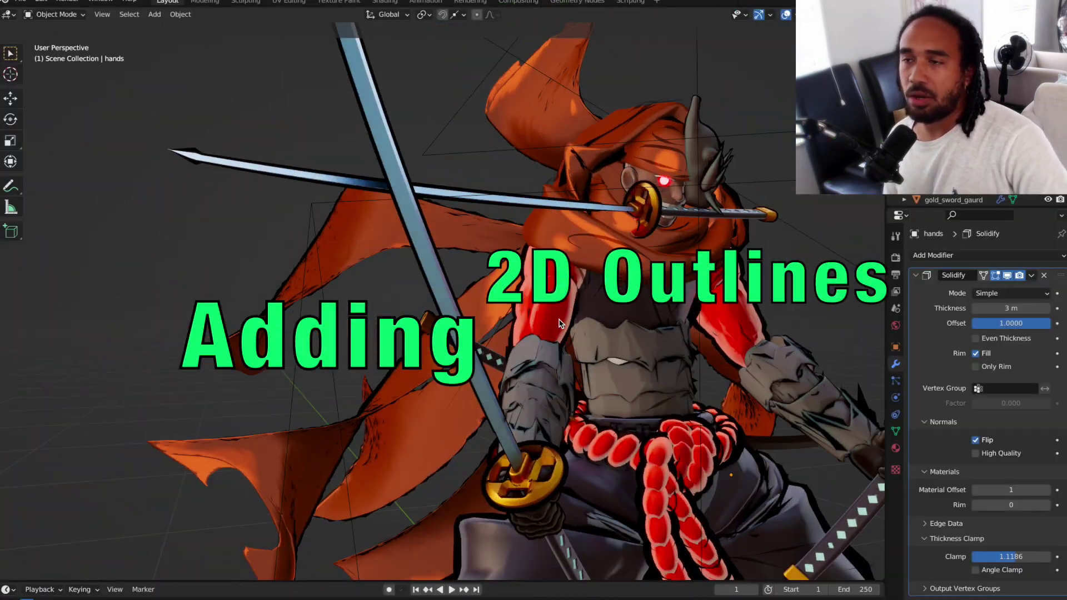
View the samurai's outlined upper body, collapse the hands' Solidify settings, and switch to Rendered shading
middle_drag(559, 323, 521, 324)
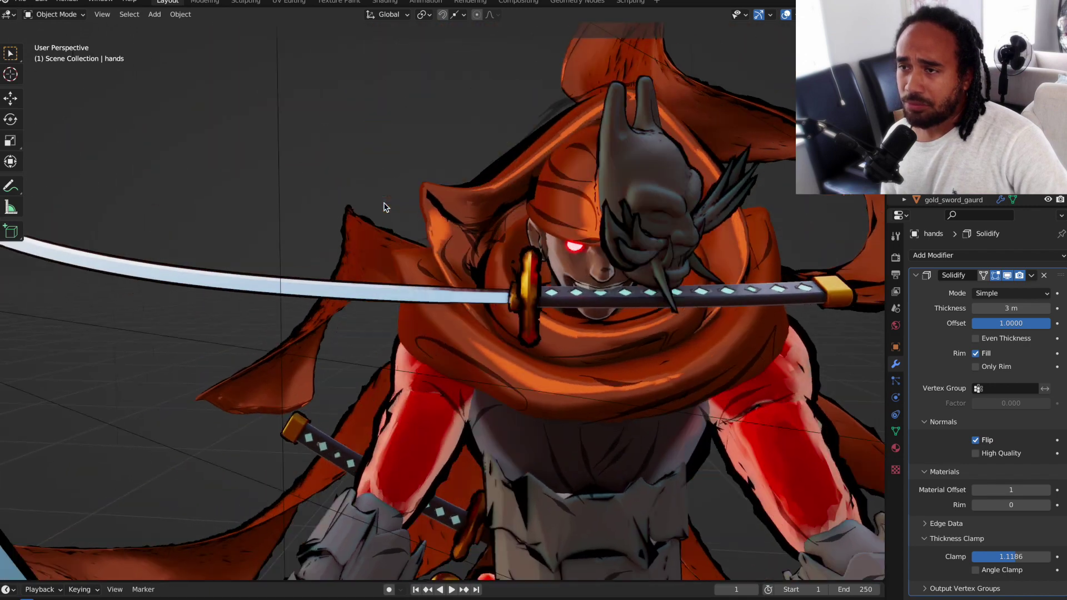
middle_drag(384, 207, 406, 198)
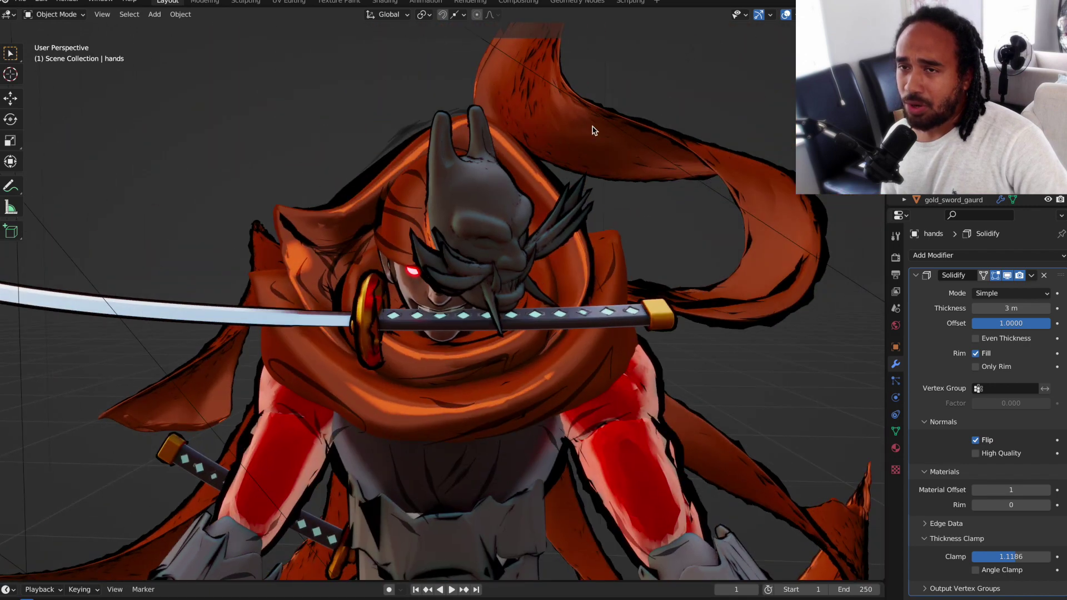
click(917, 275)
key(z)
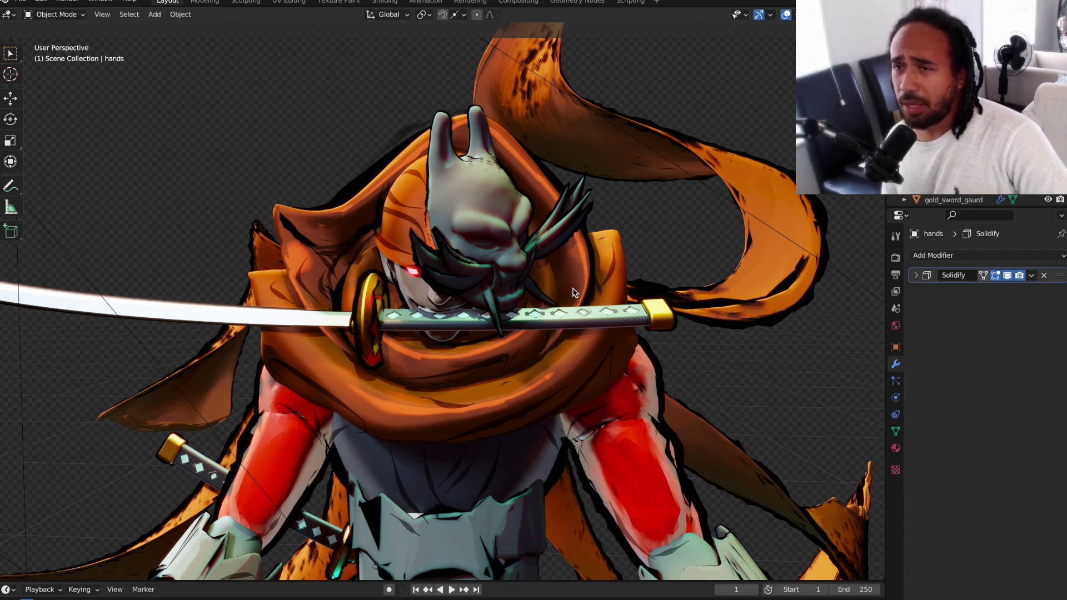
Examine the rendered samurai's outlines, scarf, swords and armor up close and from different sides
middle_drag(573, 292, 593, 350)
shift+middle_drag(472, 339, 593, 350)
shift+middle_drag(681, 406, 526, 328)
scroll(526, 328, down, 4)
middle_drag(483, 233, 310, 191)
scroll(466, 309, down, 3)
scroll(310, 192, up, 2)
scroll(311, 189, up, 3)
middle_drag(445, 189, 586, 199)
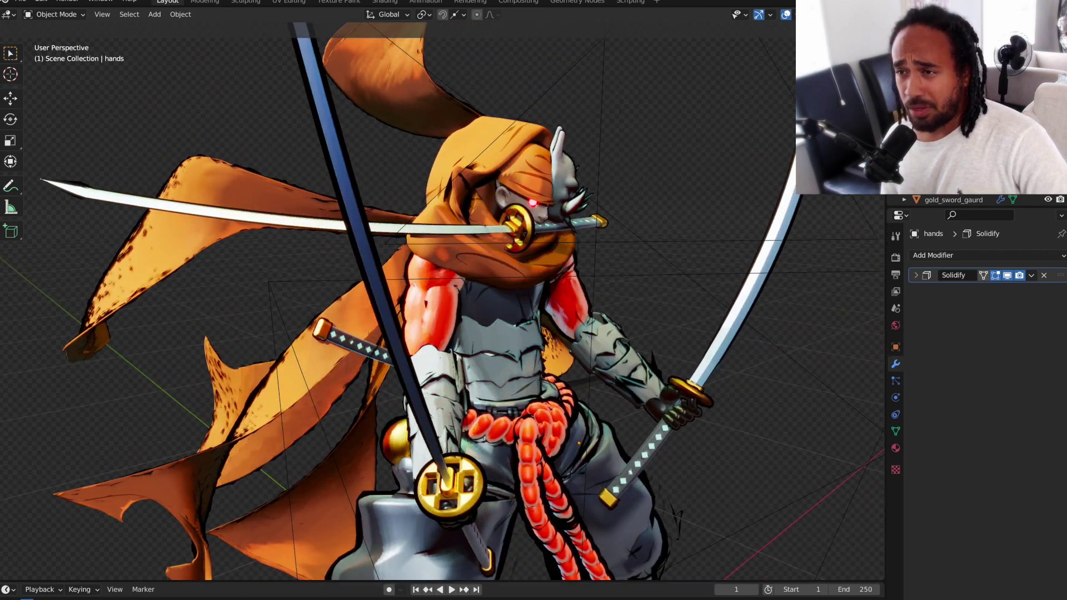
View the rendered samurai through Camera.002
key(KP_0)
key(ctrl+KP_0)
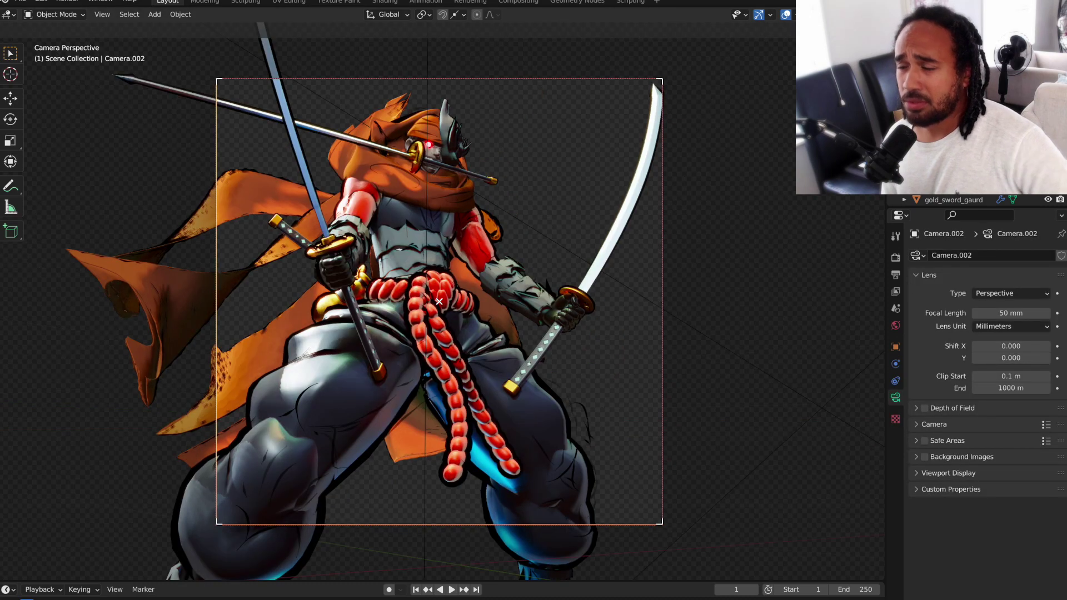
key(ctrl+z)
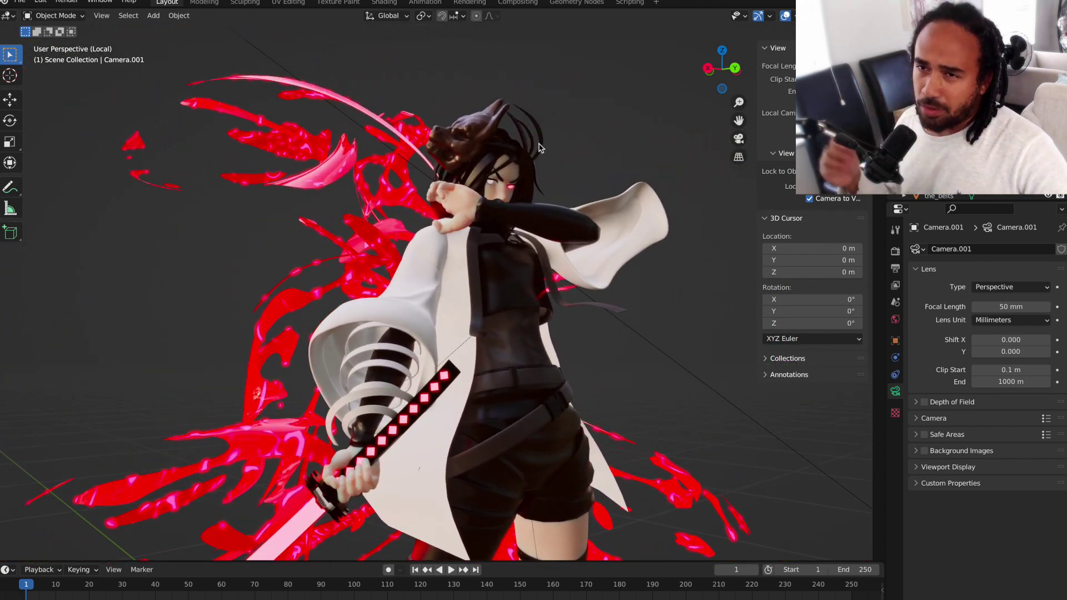
Inspect the white-coated sword fighter and her red splashes from front and back and through the scene camera
scroll(504, 170, up, 6)
middle_drag(503, 170, 374, 280)
scroll(374, 280, down, 5)
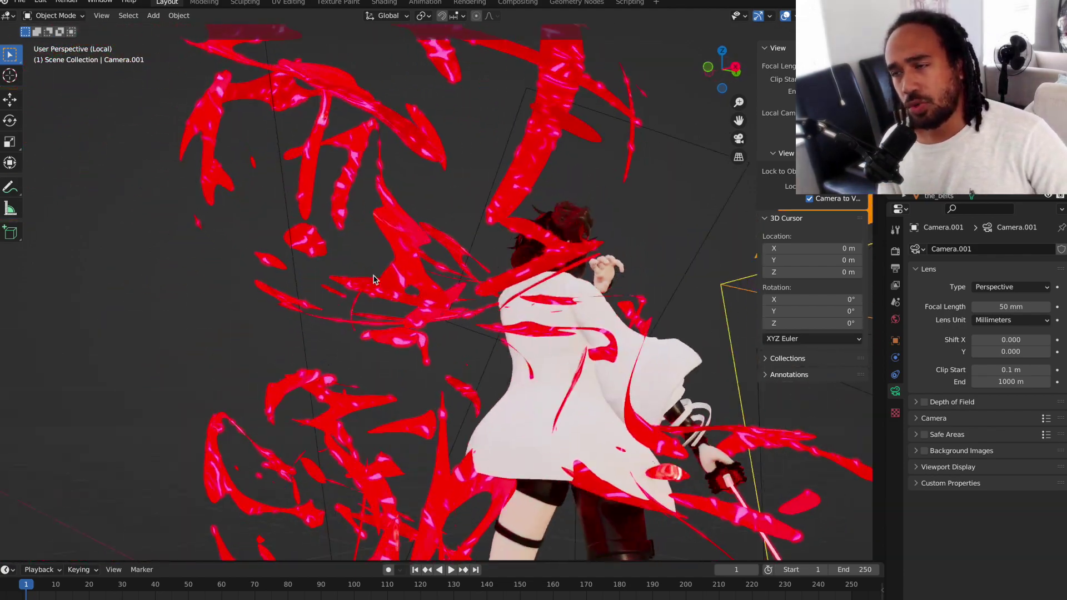
click(739, 139)
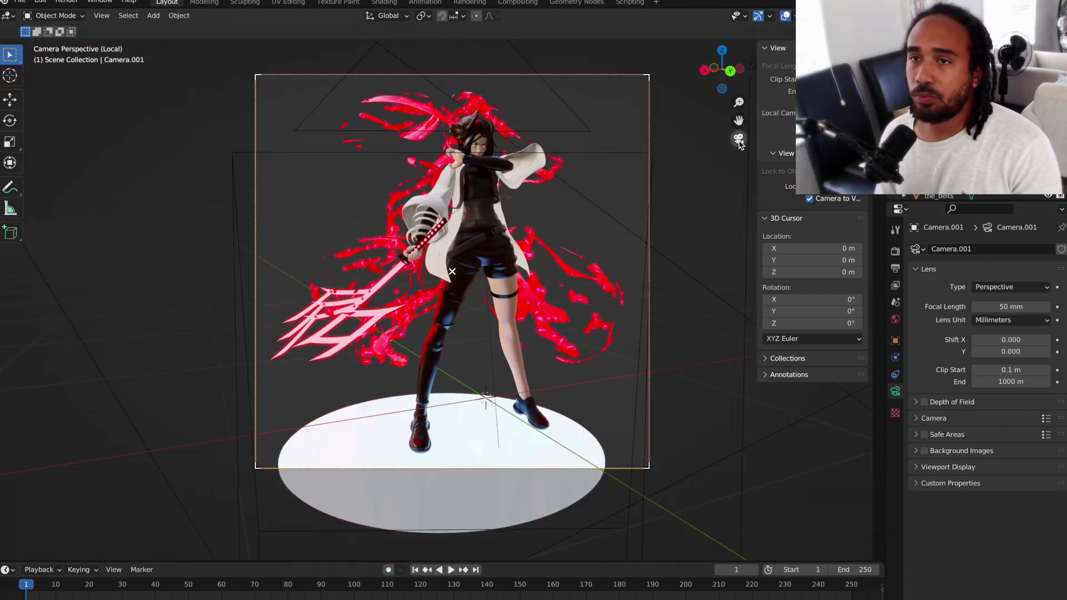
middle_drag(501, 182, 508, 184)
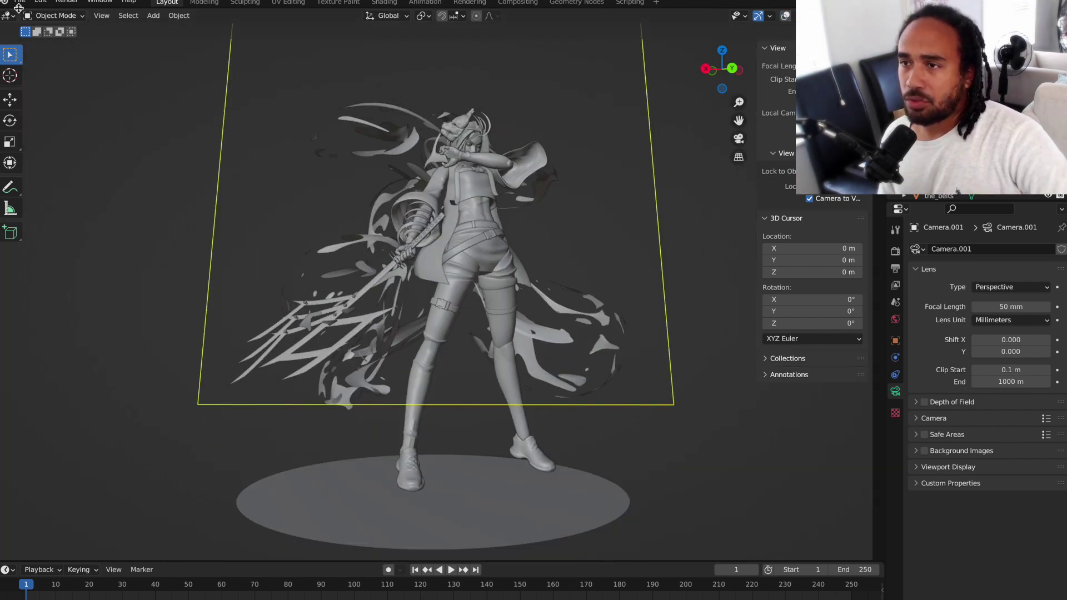
Open the project file totem2.blend from the Blender folder
key(ctrl+o)
scroll(332, 347, down, 5)
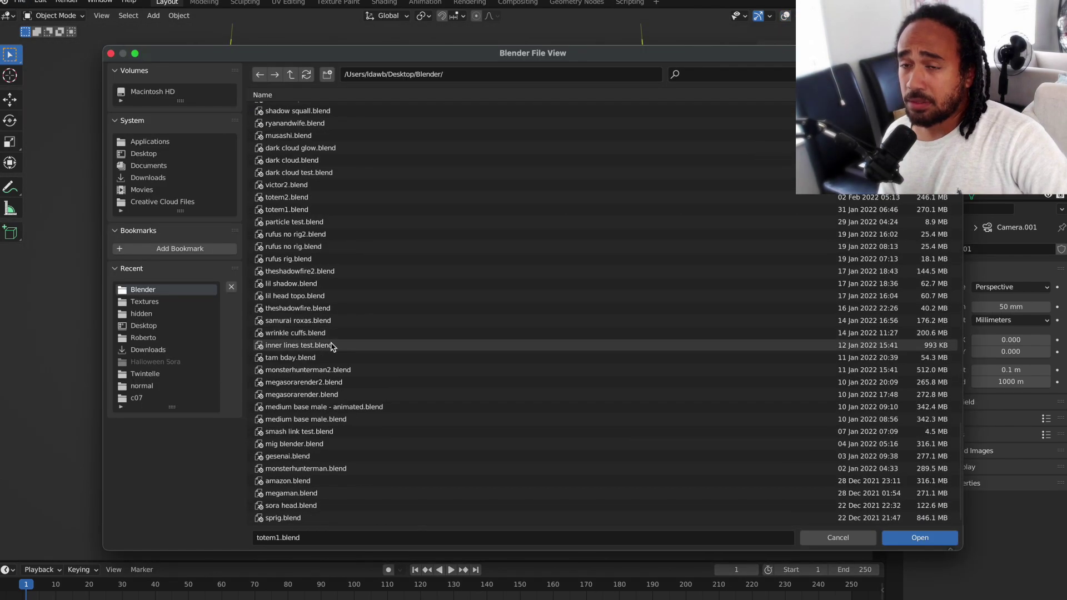
scroll(312, 344, up, 5)
click(287, 343)
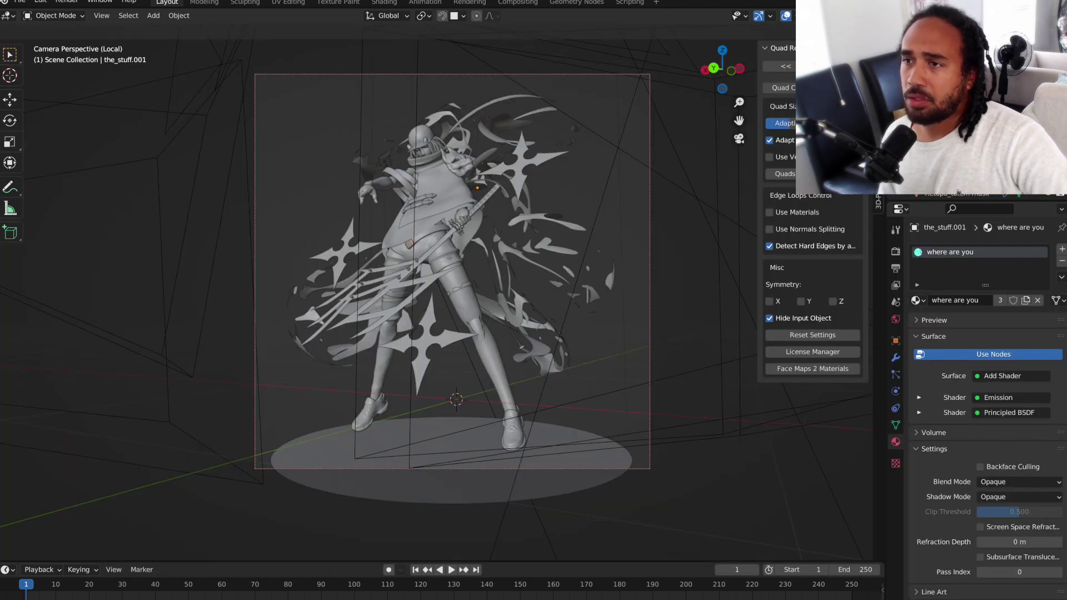
Show the hooded character in Rendered shading, display the sidebar's view settings, and inspect the torso and leg up close
click(867, 16)
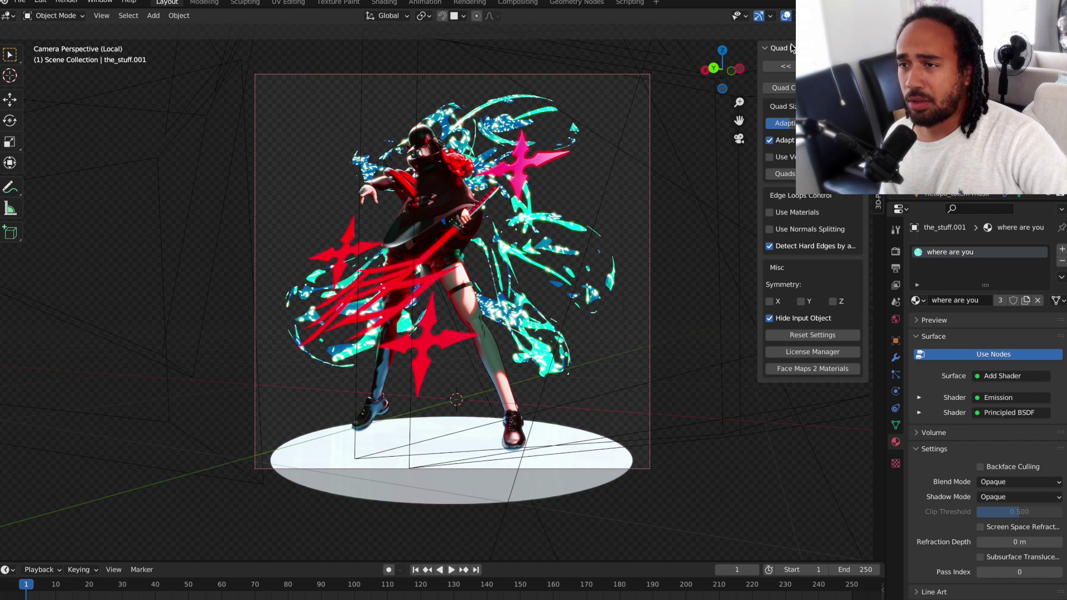
click(878, 101)
scroll(488, 201, up, 4)
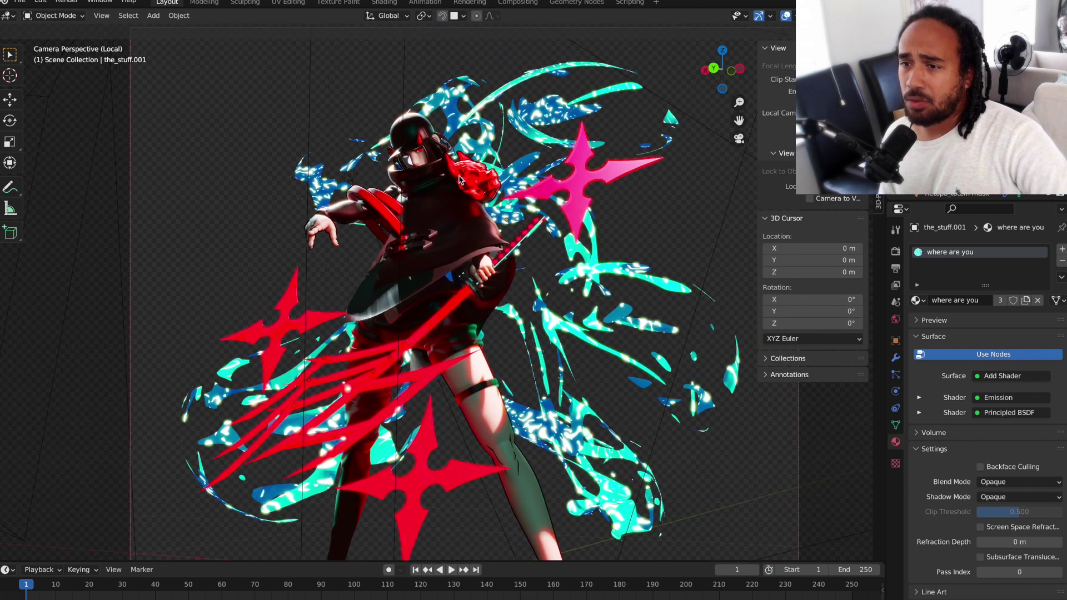
scroll(422, 150, up, 5)
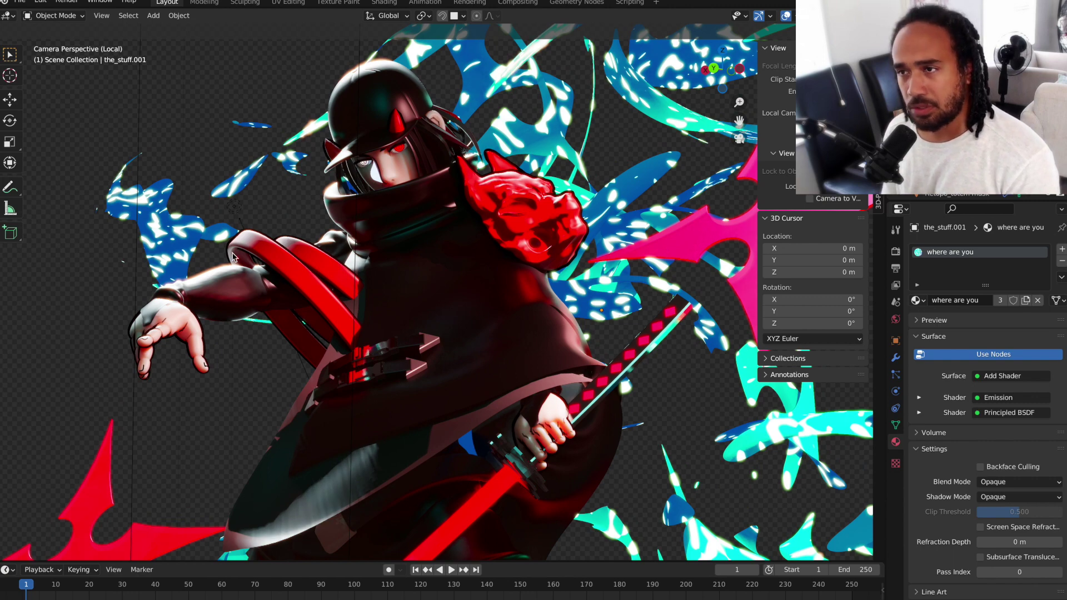
shift+middle_drag(426, 521, 391, 235)
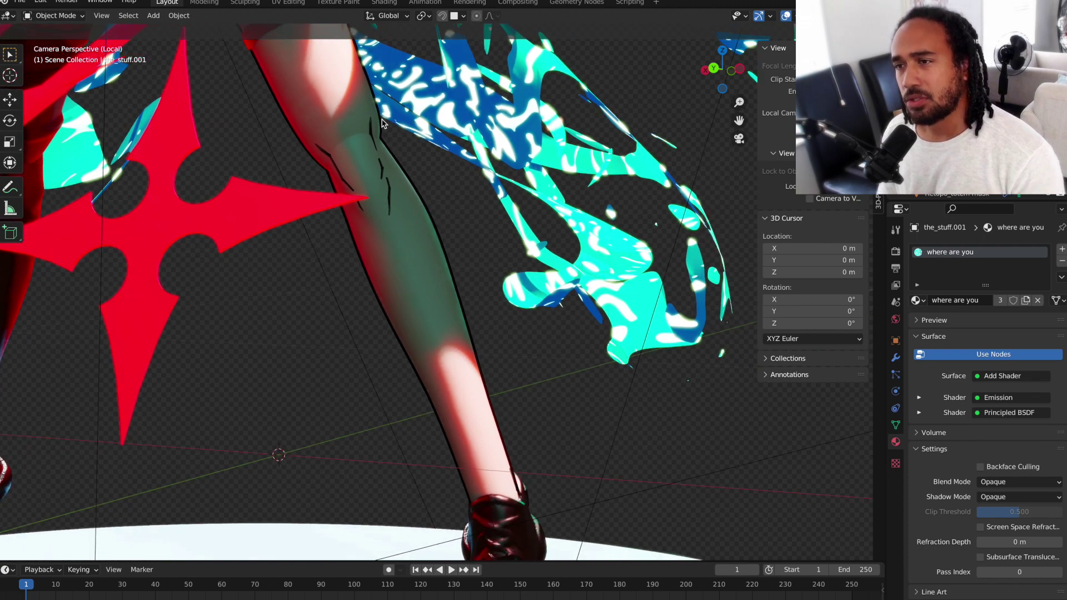
scroll(408, 242, up, 10)
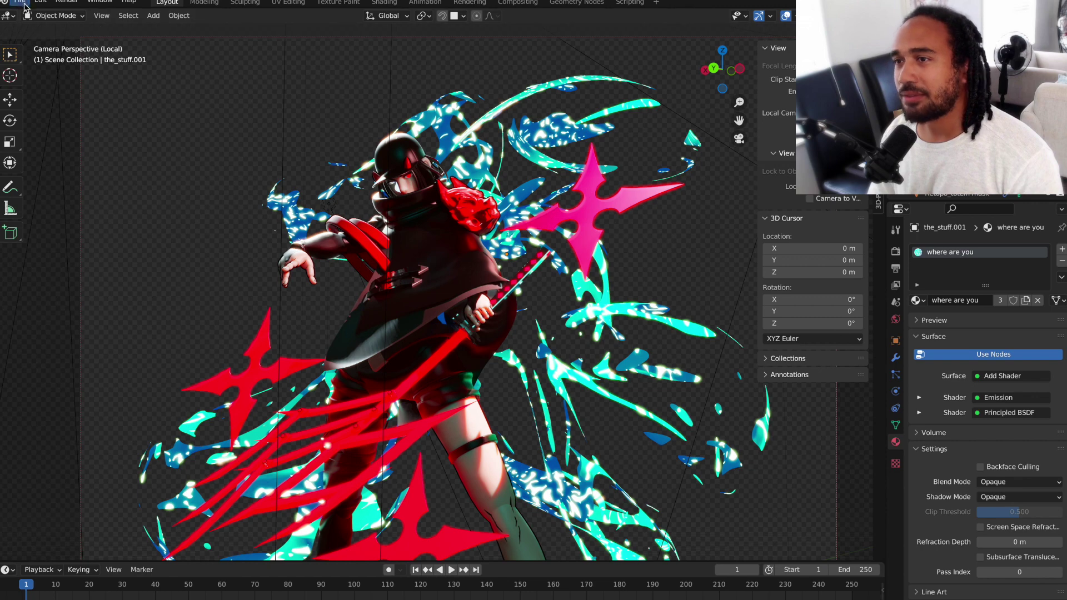
Open the project file shadow squall2.blend from the Blender folder
click(25, 7)
click(39, 26)
scroll(341, 328, down, 5)
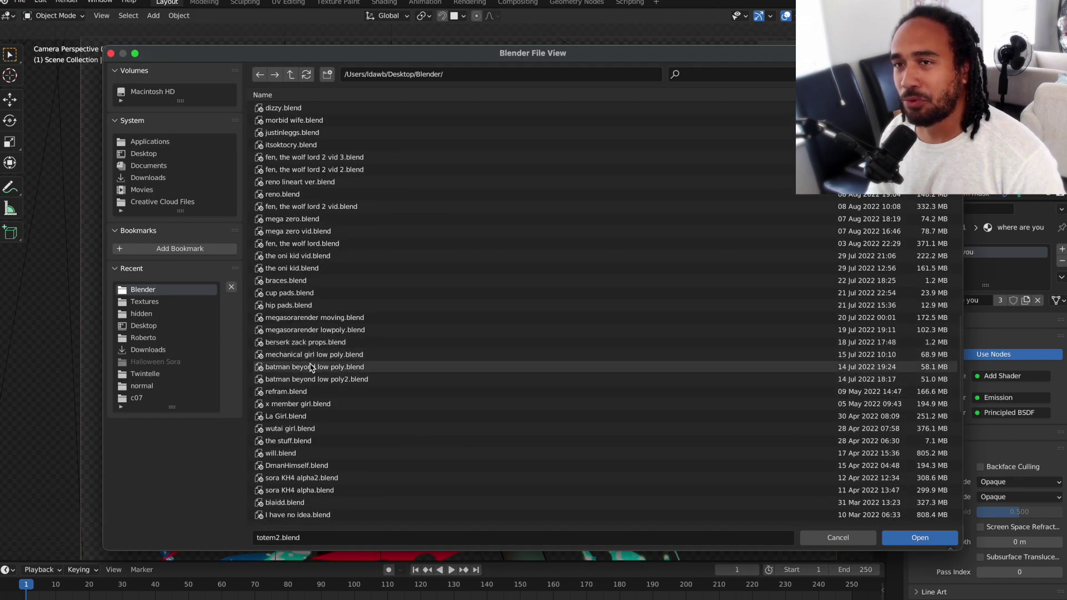
scroll(296, 384, down, 3)
click(304, 426)
scroll(623, 474, down, 8)
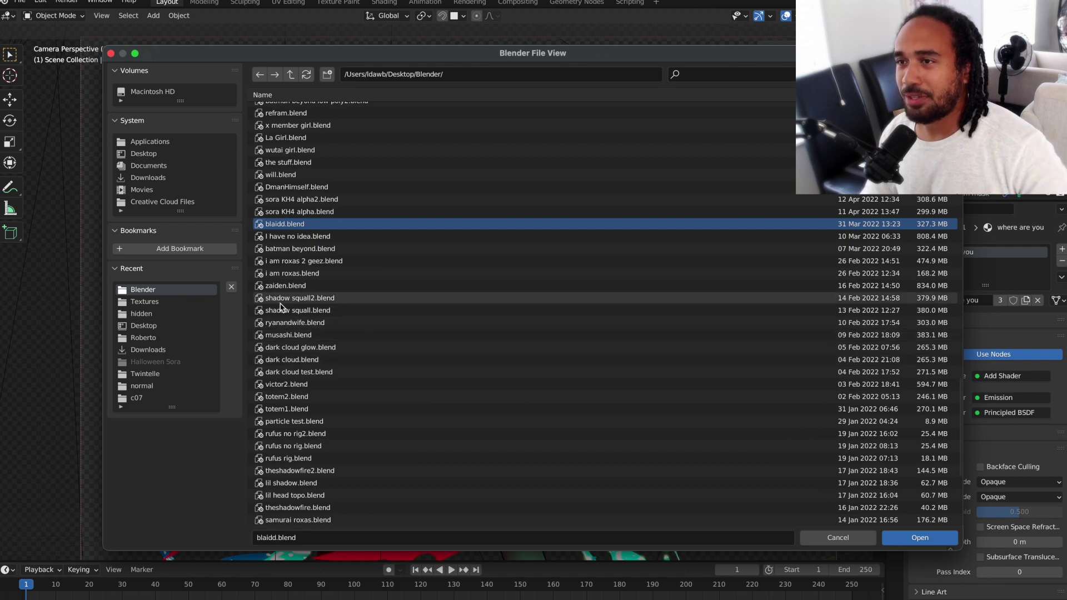
click(294, 299)
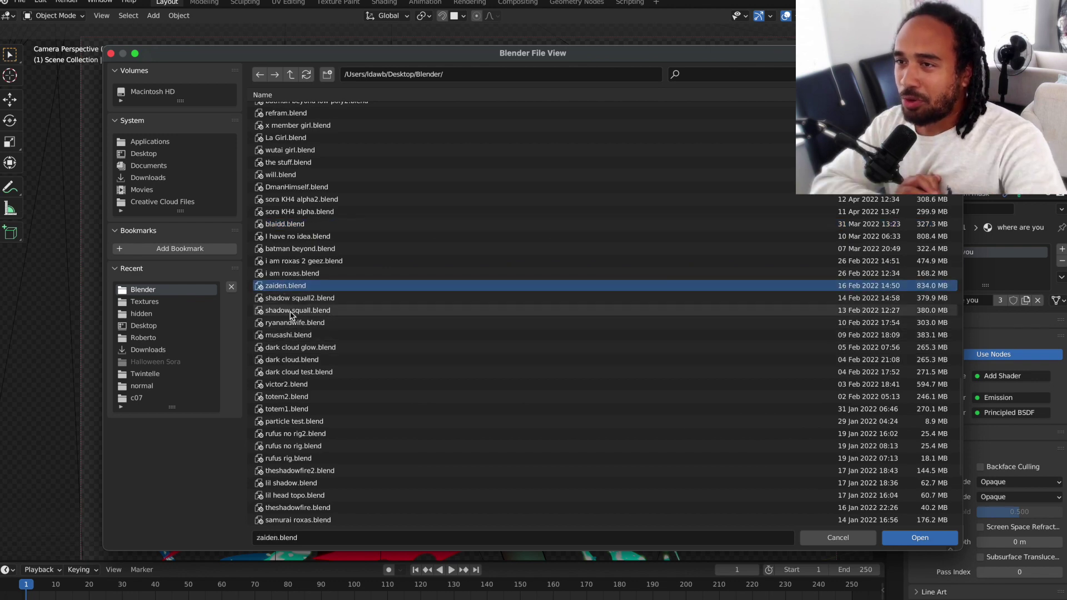
click(904, 540)
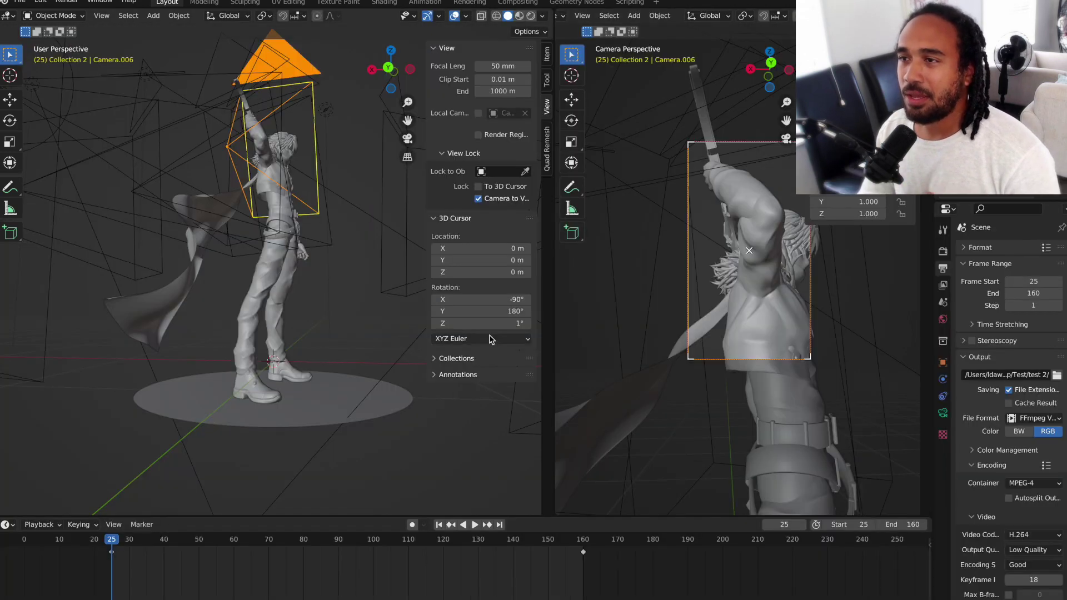
View the sword-raising character from the front outside the camera view and switch that viewport to Rendered shading
click(407, 138)
click(407, 139)
scroll(277, 189, up, 4)
mouse_move(384, 183)
middle_down()
mouse_move(277, 190)
mouse_move(311, 234)
mouse_move(356, 245)
mouse_move(287, 279)
mouse_move(278, 302)
mouse_move(289, 350)
mouse_move(286, 279)
mouse_move(78, 53)
middle_up()
key(z)
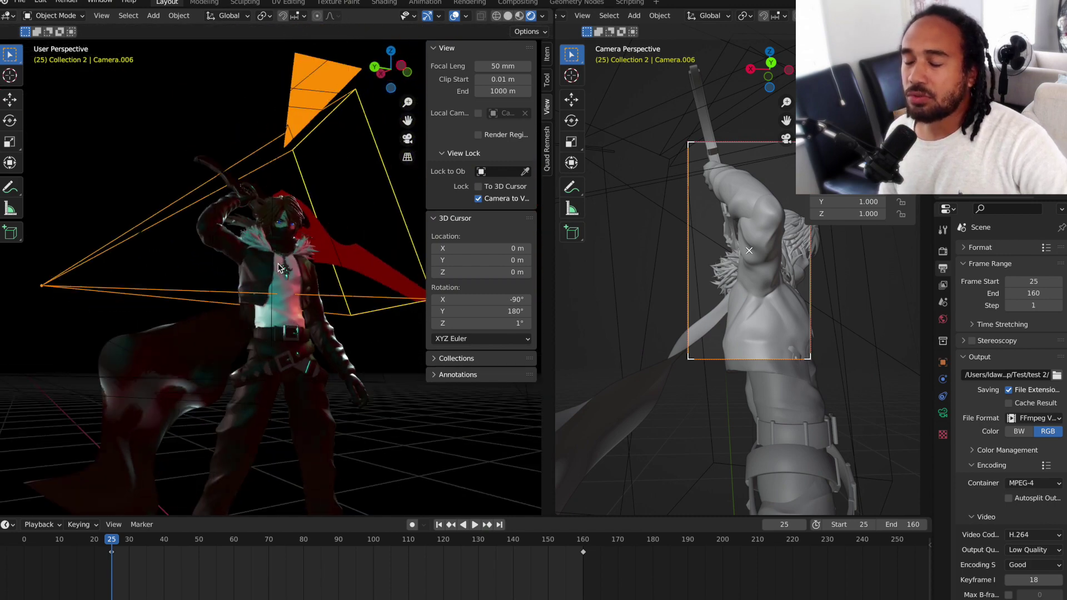
Open the project file batman beyond.blend from the Blender folder
click(19, 2)
click(39, 28)
scroll(333, 356, down, 10)
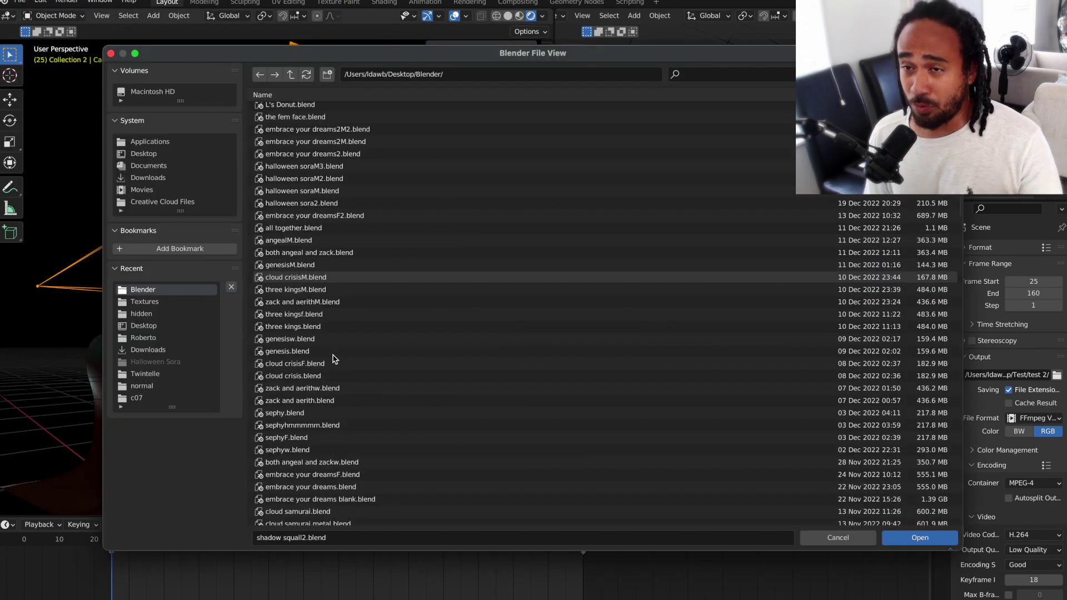
scroll(299, 447, down, 12)
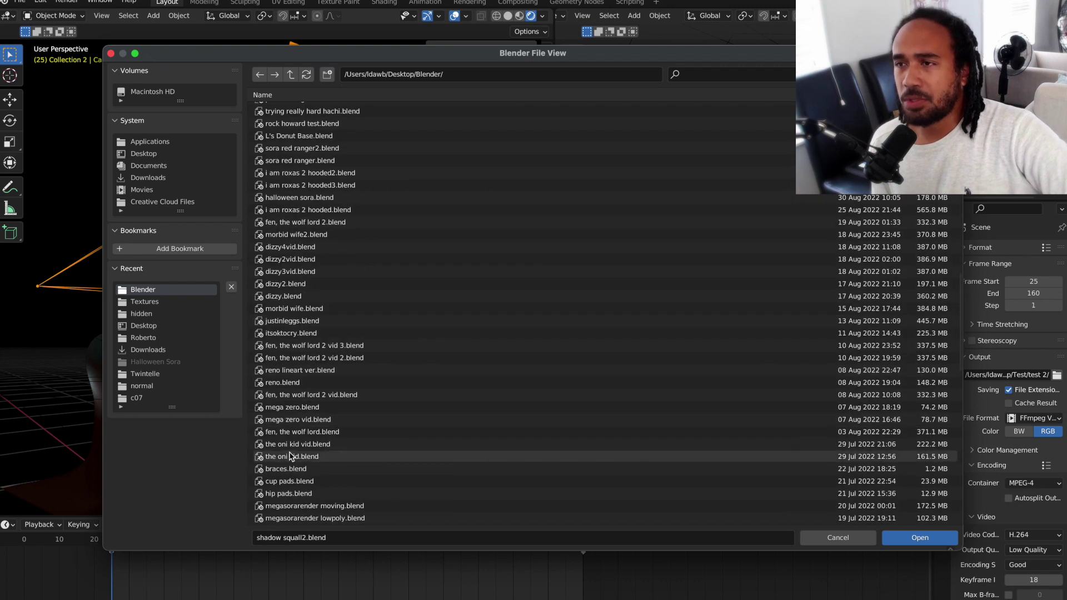
scroll(279, 337, down, 12)
click(301, 293)
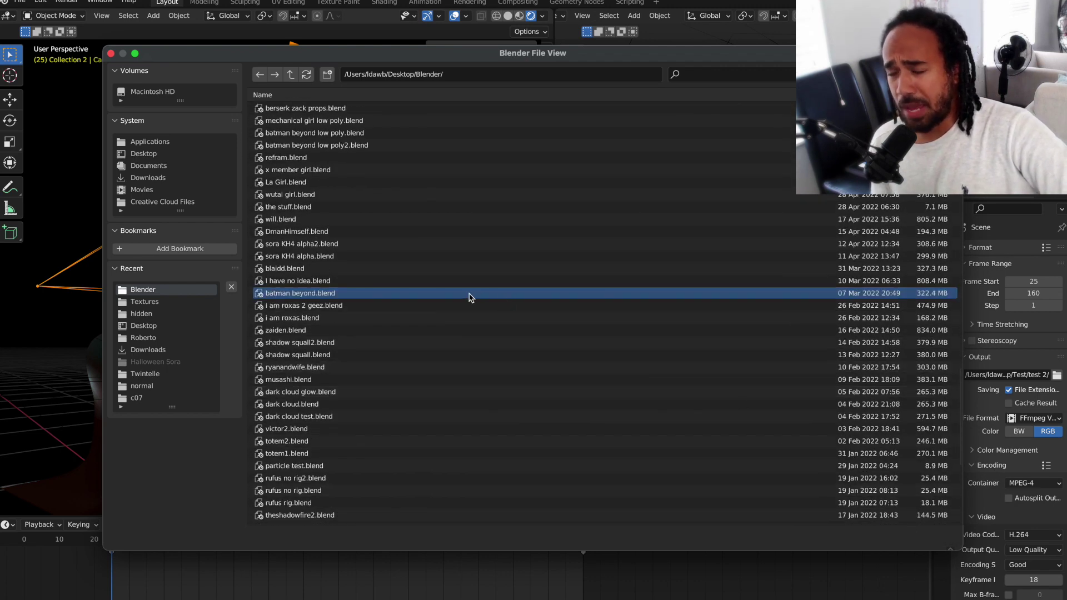
double_click(468, 293)
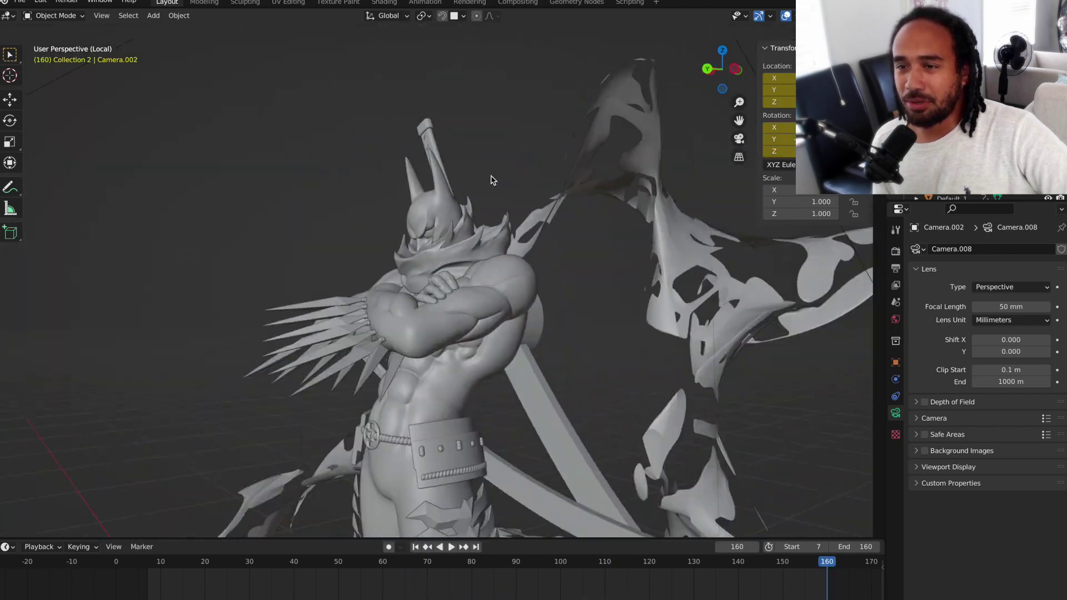
Inspect the crossed-arms Batman figure from the front and side, including in Rendered shading, and look through the scene camera
middle_drag(491, 179, 431, 193)
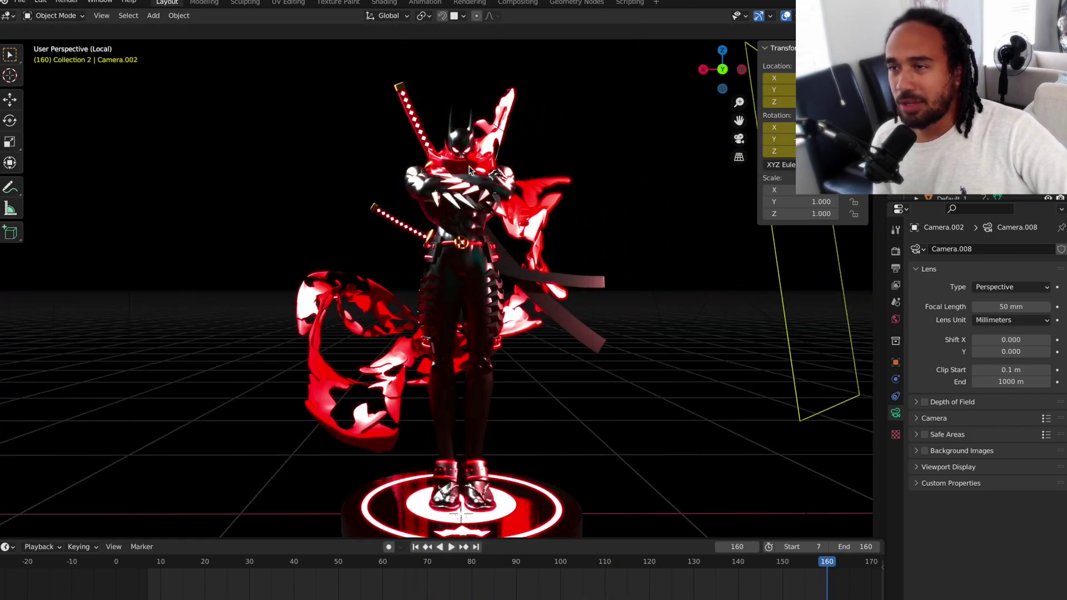
scroll(456, 205, up, 5)
mouse_move(456, 206)
middle_down()
mouse_move(567, 176)
mouse_move(455, 247)
mouse_move(206, 186)
mouse_move(434, 217)
mouse_move(355, 222)
middle_up()
scroll(456, 206, down, 5)
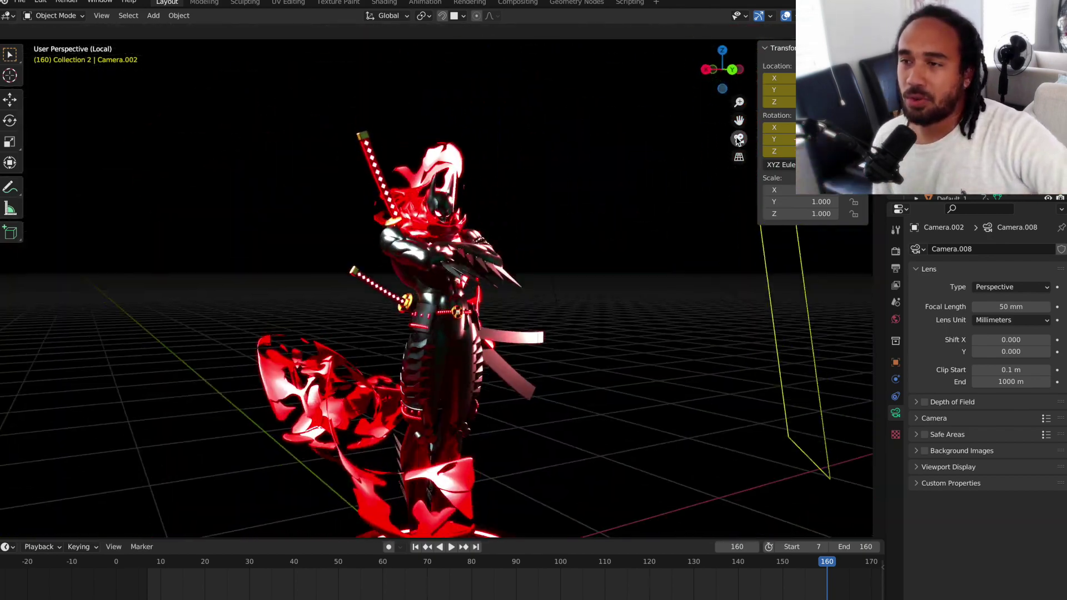
key(KP_0)
click(340, 328)
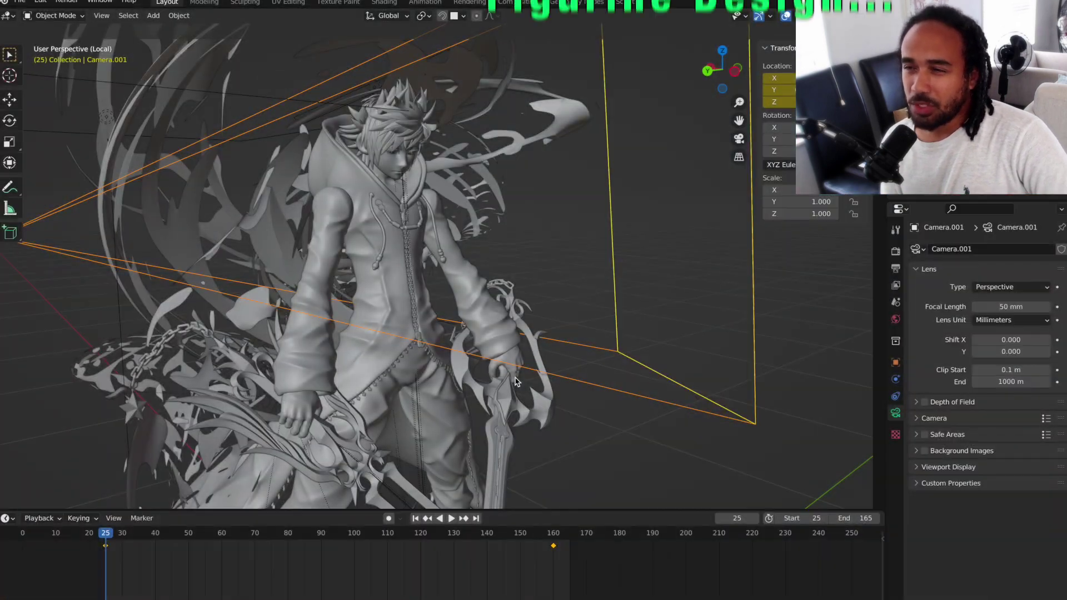
Select the eye whites of the hooded twin-blade character and examine the figure in Solid shading from the front and side
middle_drag(515, 382, 482, 247)
click(425, 178)
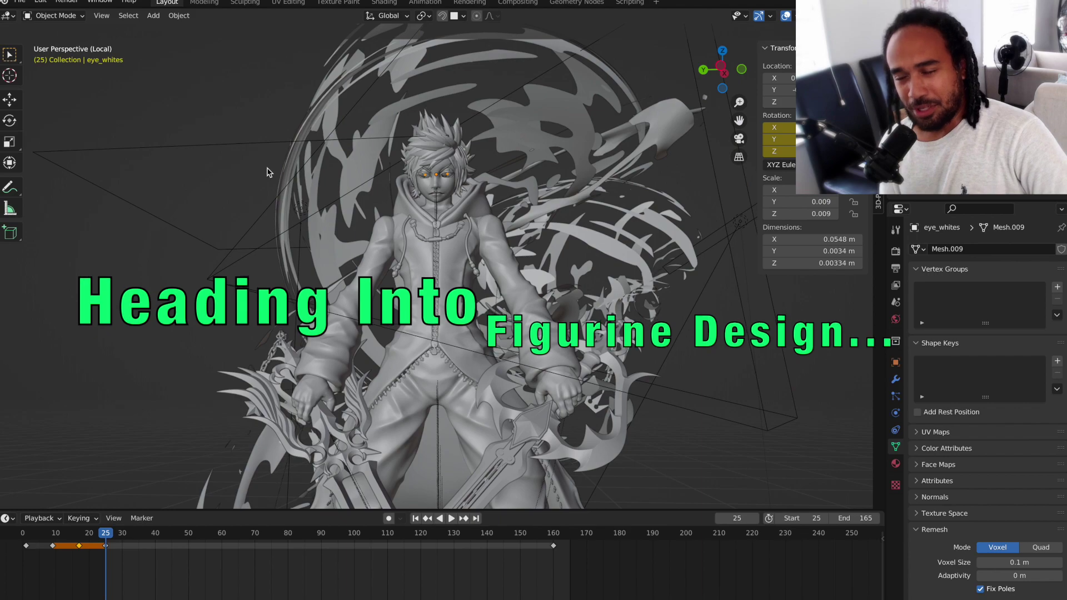
scroll(413, 181, up, 5)
middle_drag(413, 182, 340, 199)
scroll(309, 199, down, 7)
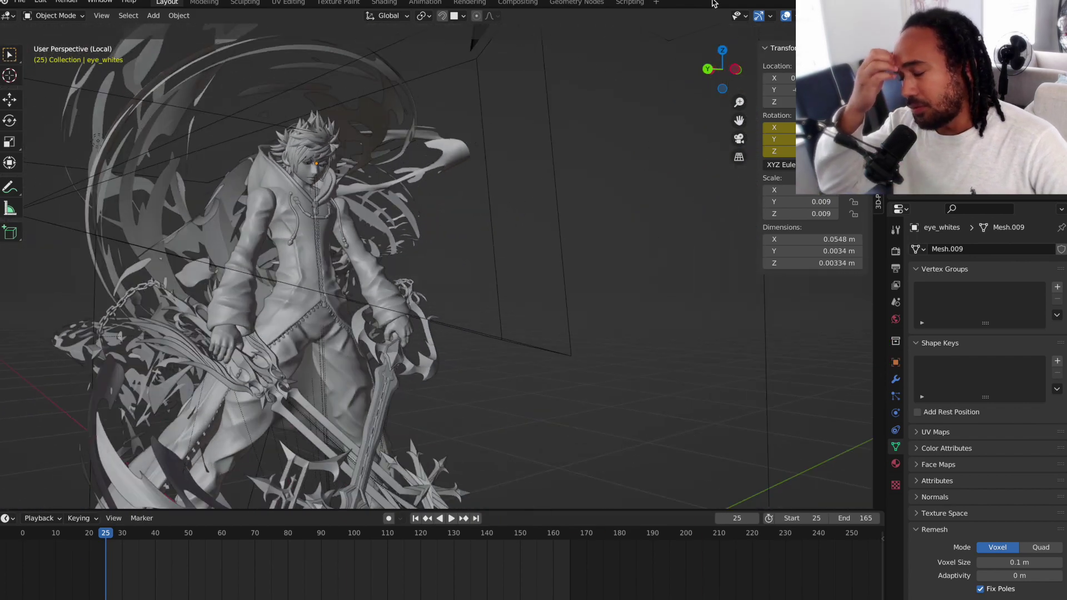
Switch the twin-blade character's viewport to Rendered shading and view the figure and its swirling effects from the front, sides and back
click(865, 16)
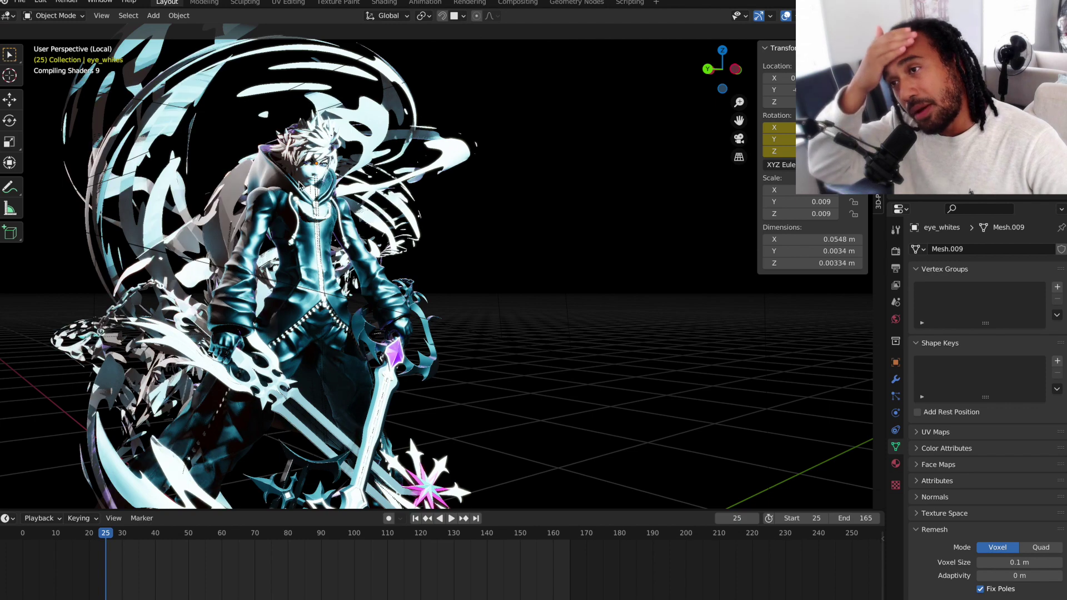
middle_drag(434, 188, 365, 194)
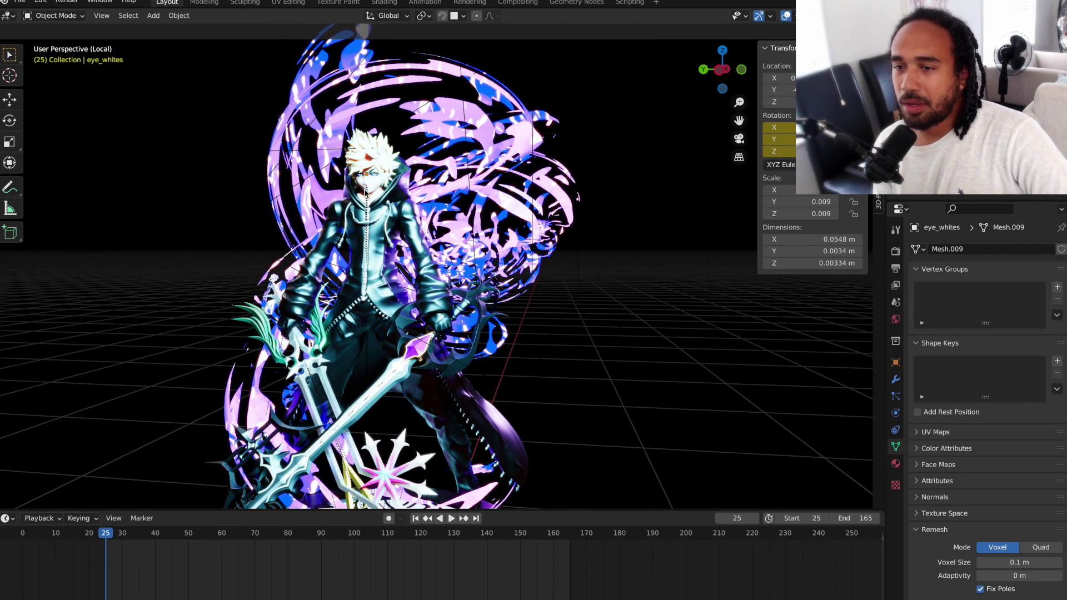
middle_drag(245, 214, 365, 190)
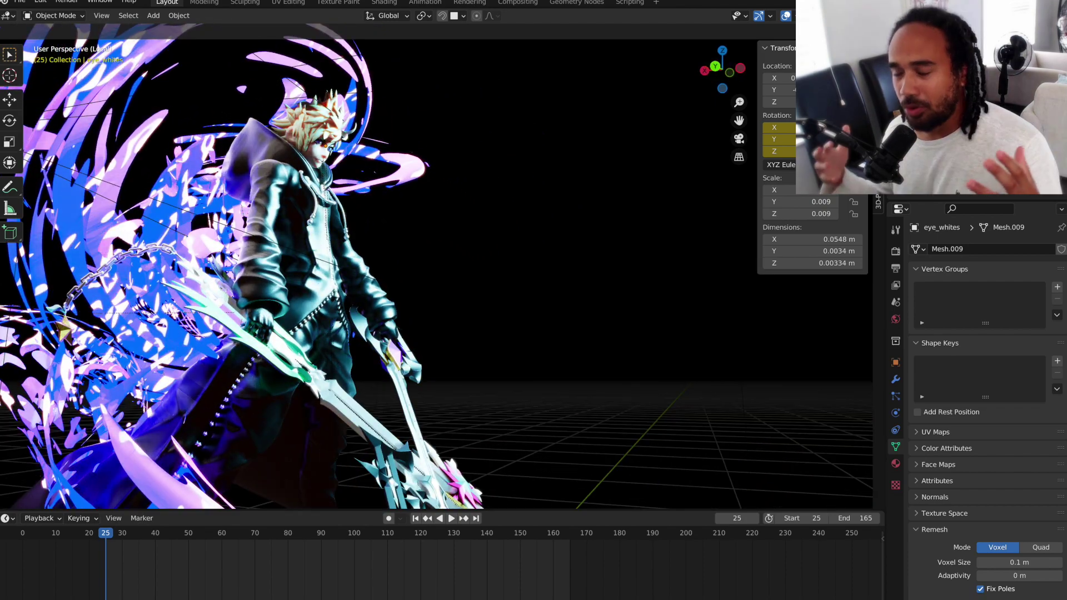
middle_drag(398, 183, 273, 196)
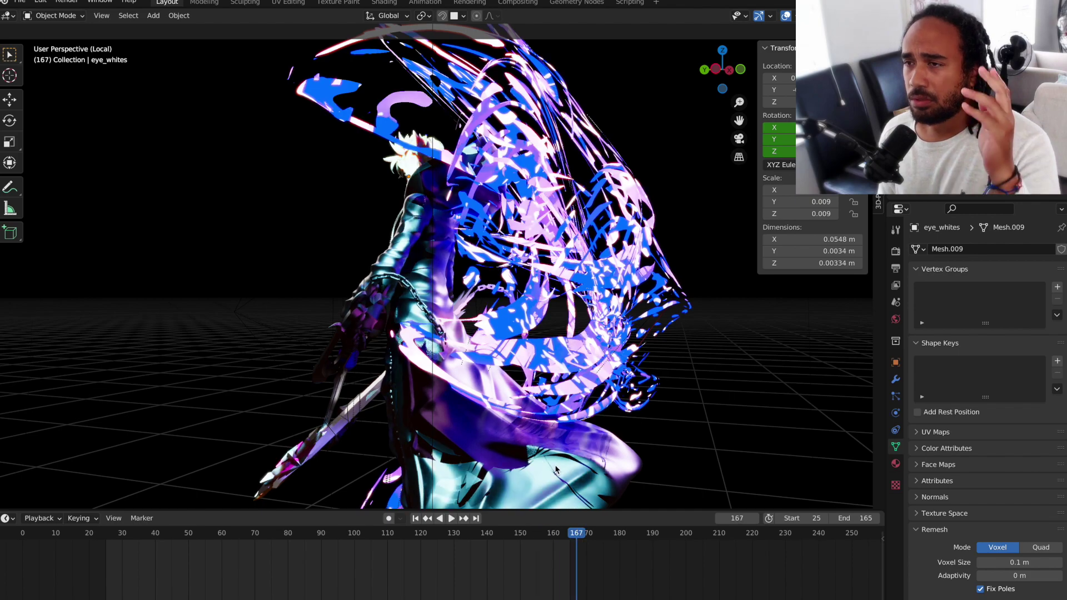
middle_drag(469, 215, 639, 200)
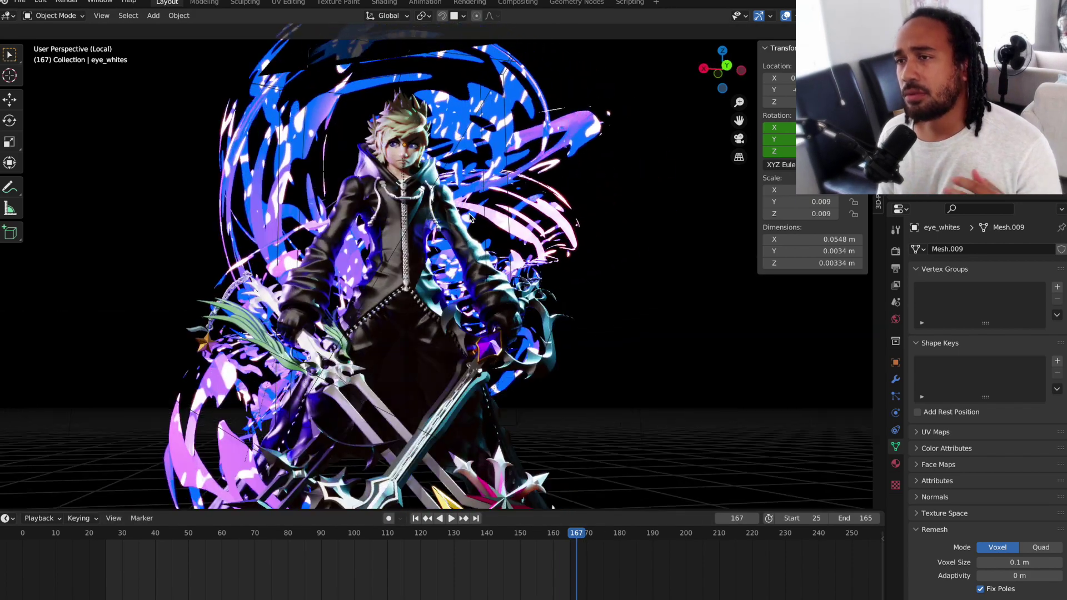
mouse_move(429, 210)
middle_down()
mouse_move(439, 203)
mouse_move(426, 190)
middle_up()
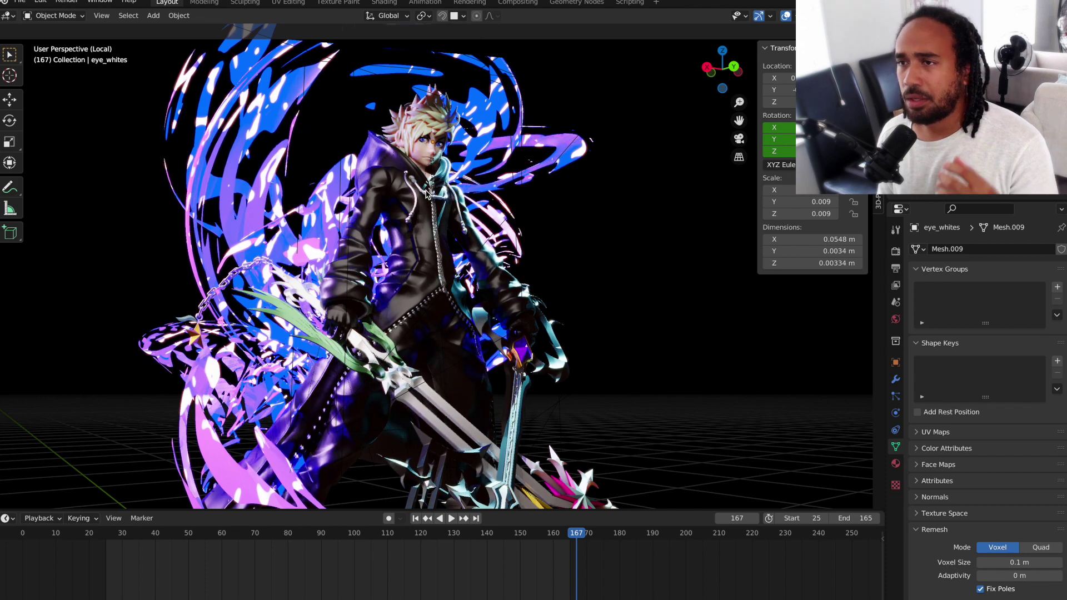
Hide the viewport overlays and view the rendered twin-blade character from a three-quarter front angle
click(787, 16)
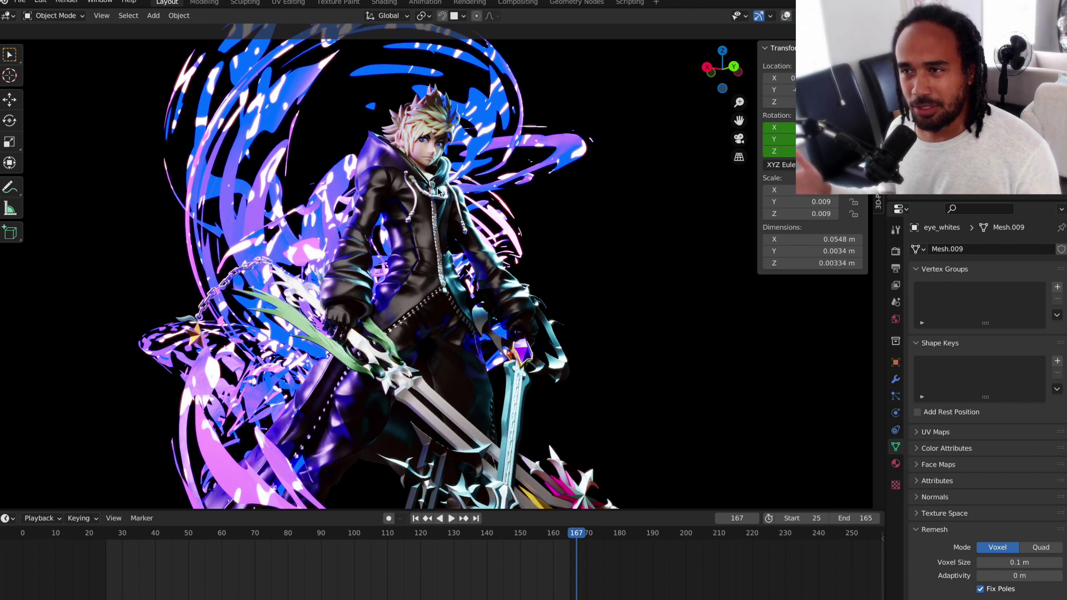
middle_drag(436, 207, 427, 206)
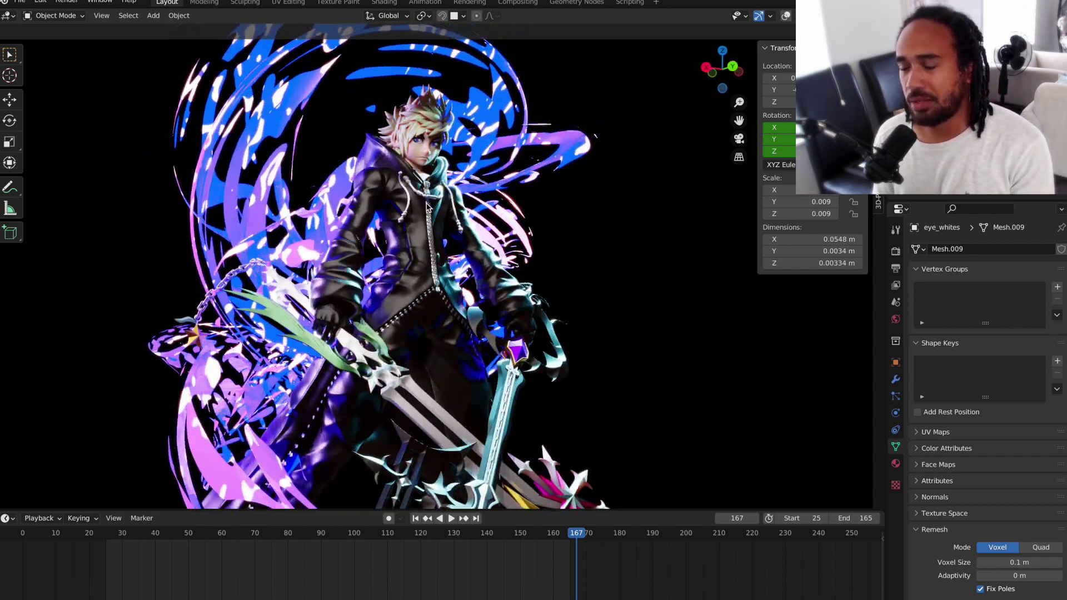
scroll(426, 206, down, 4)
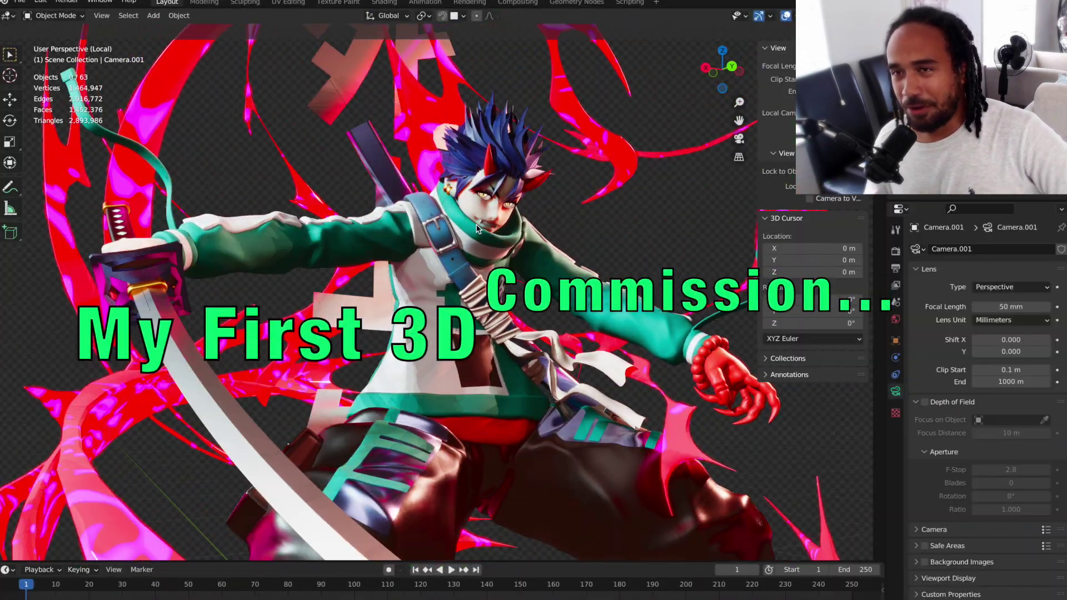
View the horned swordsman figure through its scene camera and return to a free perspective around it
mouse_move(476, 228)
middle_down()
mouse_move(467, 227)
mouse_move(534, 220)
mouse_move(457, 225)
middle_up()
click(739, 140)
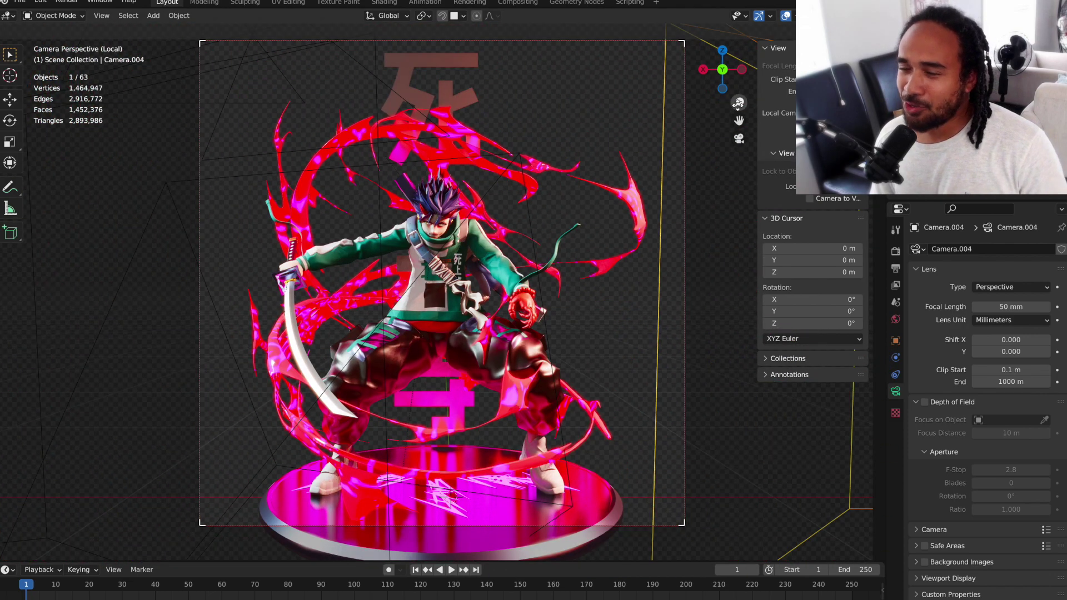
middle_drag(728, 101, 573, 221)
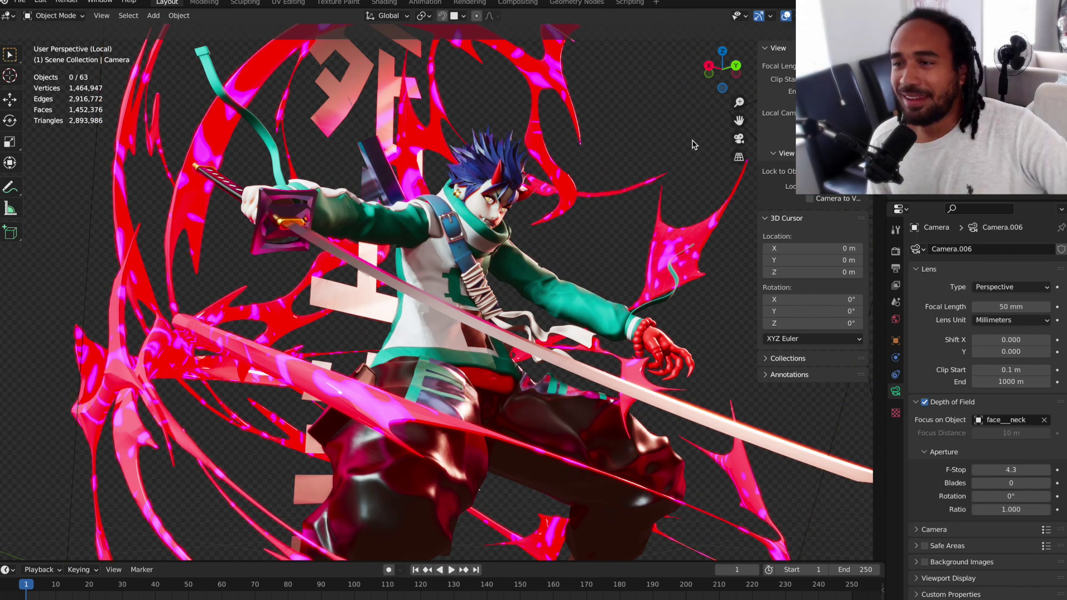
Compare the horned swordsman figure in Solid and Rendered shading from several angles
middle_drag(495, 302, 506, 206)
key(z)
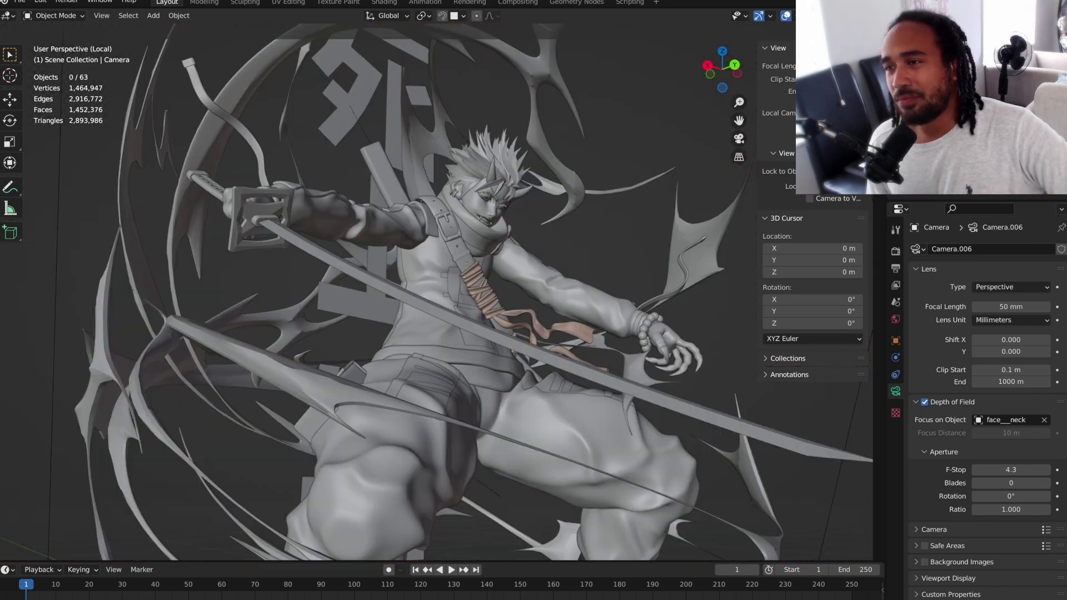
middle_drag(617, 225, 461, 226)
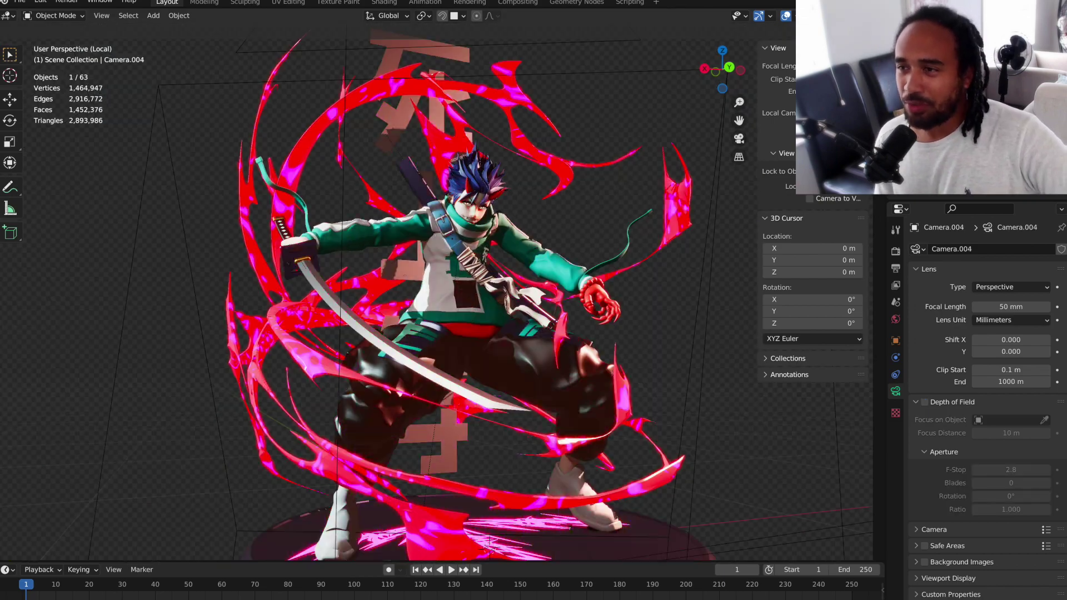
middle_drag(488, 234, 653, 215)
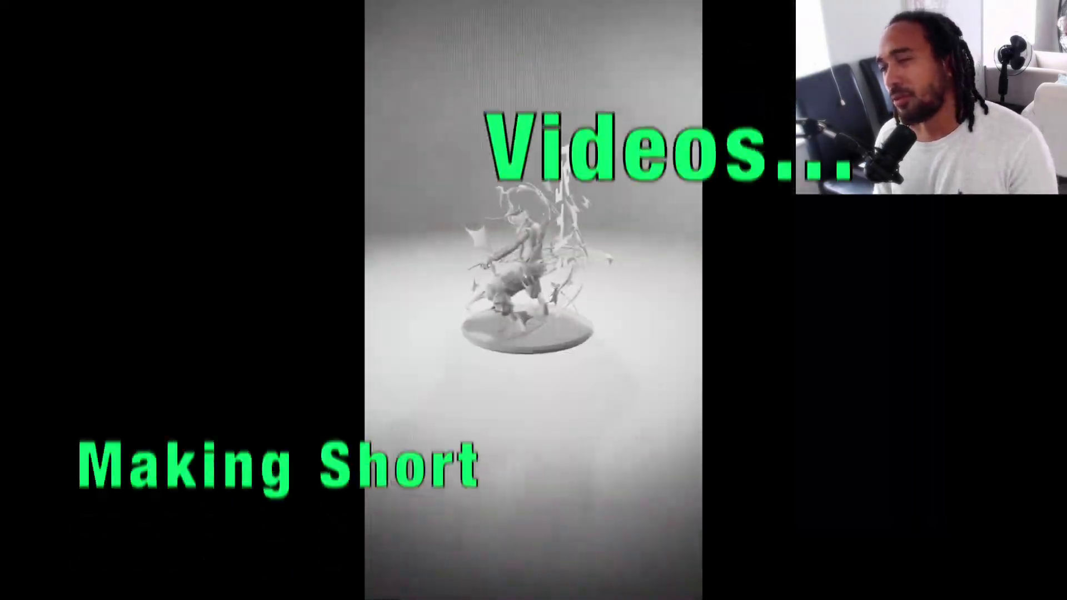